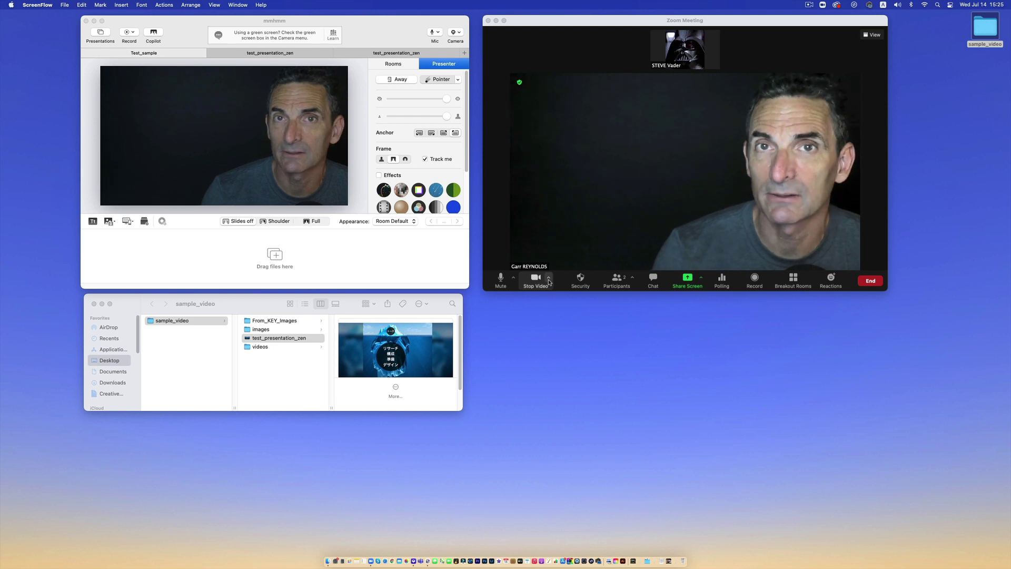
Check the meeting camera list and mmhmm's camera settings without changing anything
{"action": "left_click", "coordinate": [549, 277]}
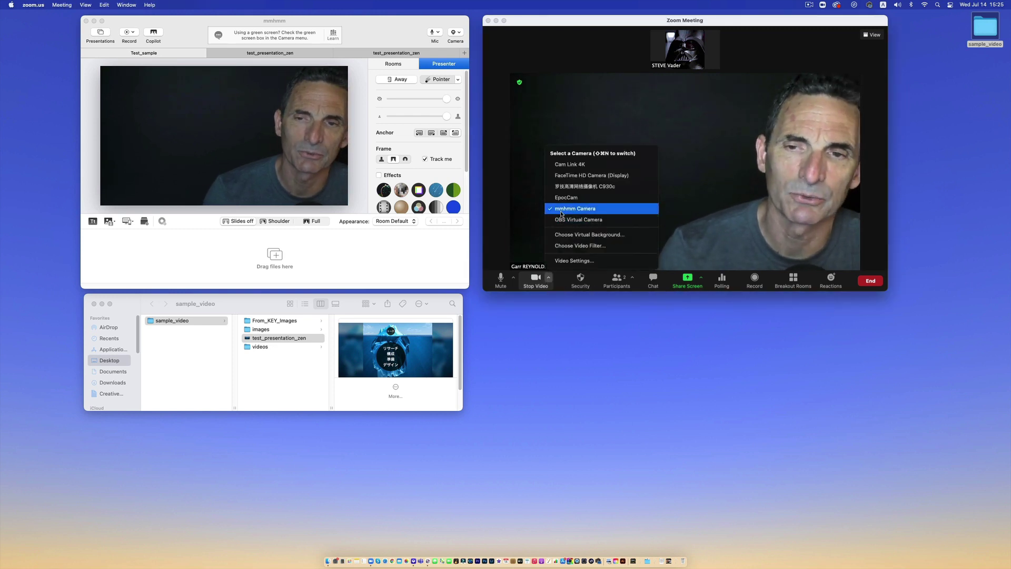
{"action": "left_click", "coordinate": [428, 269]}
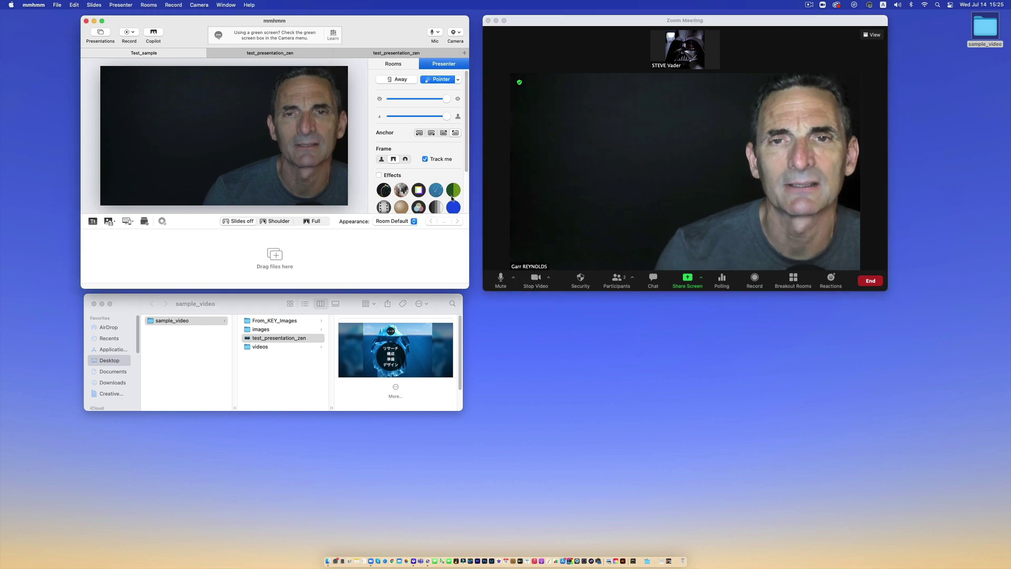
{"action": "left_click", "coordinate": [460, 34]}
{"action": "left_click", "coordinate": [396, 30]}
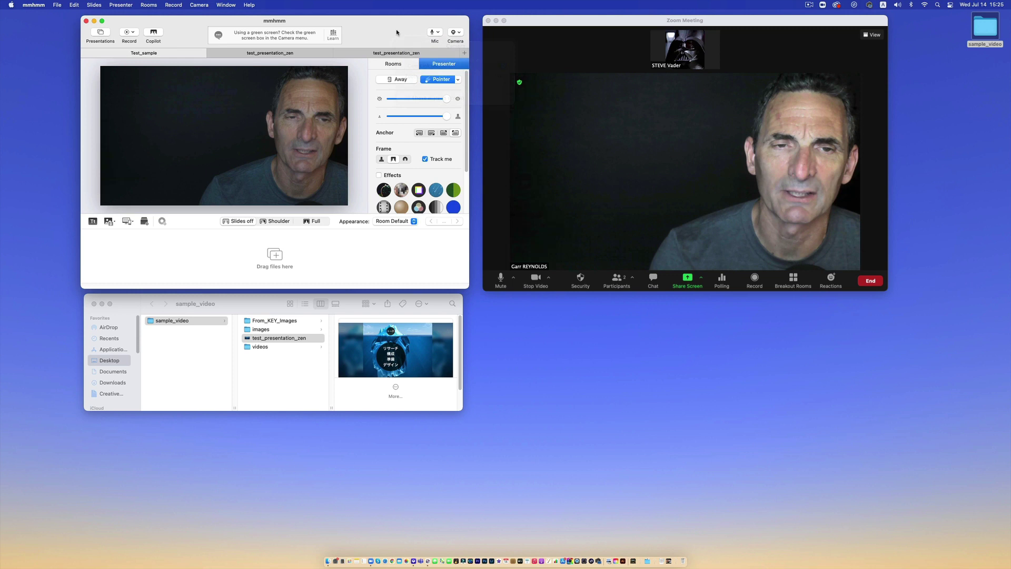
Toggle the presenter pointer off and on, then open test_presentation_zen in Keynote
{"action": "left_click", "coordinate": [430, 80]}
{"action": "left_click", "coordinate": [432, 81]}
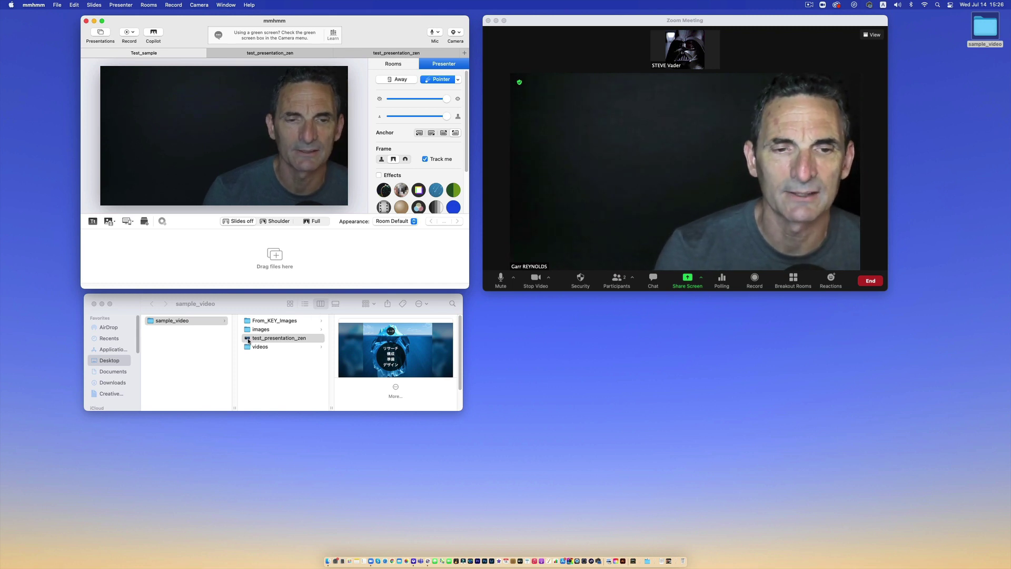
{"action": "double_click", "coordinate": [248, 340]}
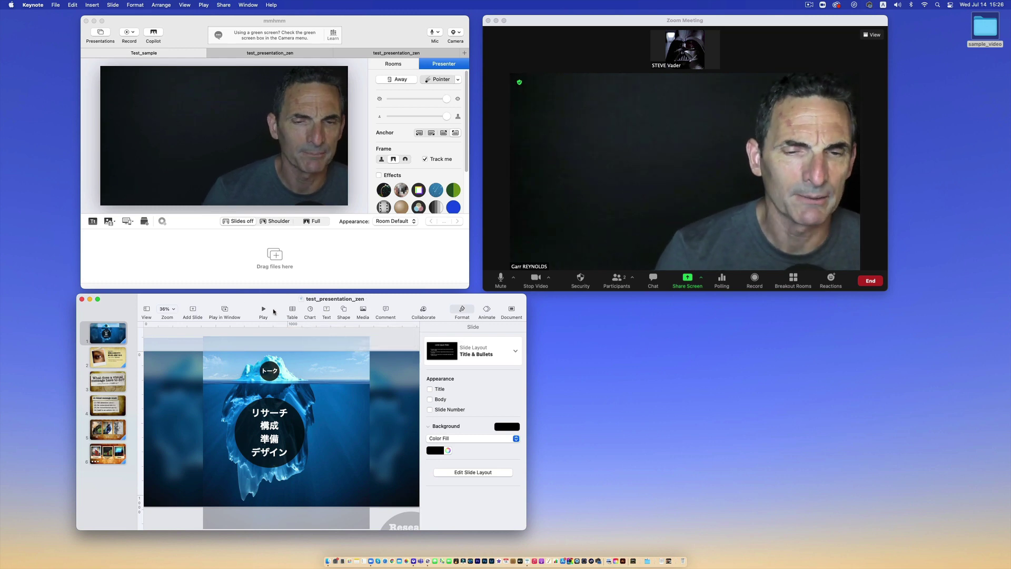
Add the test_presentation_zen Keynote window to mmhmm as a screen-share slide
{"action": "left_click", "coordinate": [178, 28]}
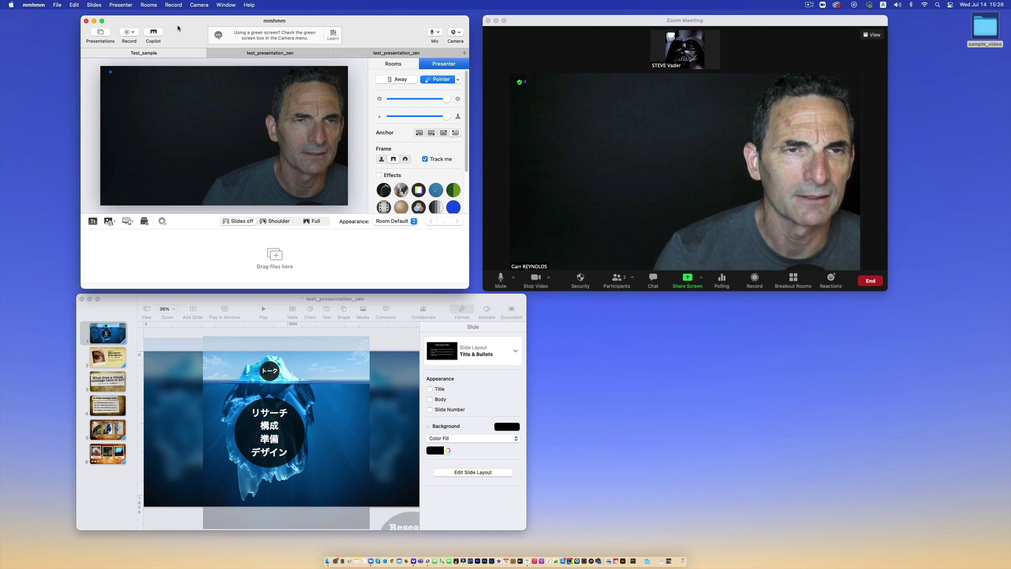
{"action": "left_click", "coordinate": [94, 5]}
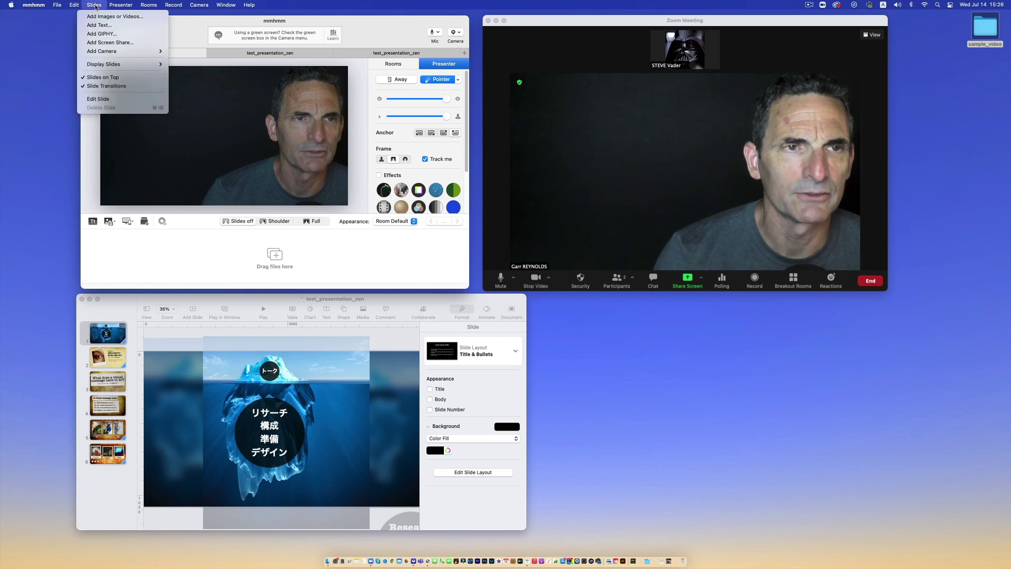
{"action": "left_click", "coordinate": [127, 45]}
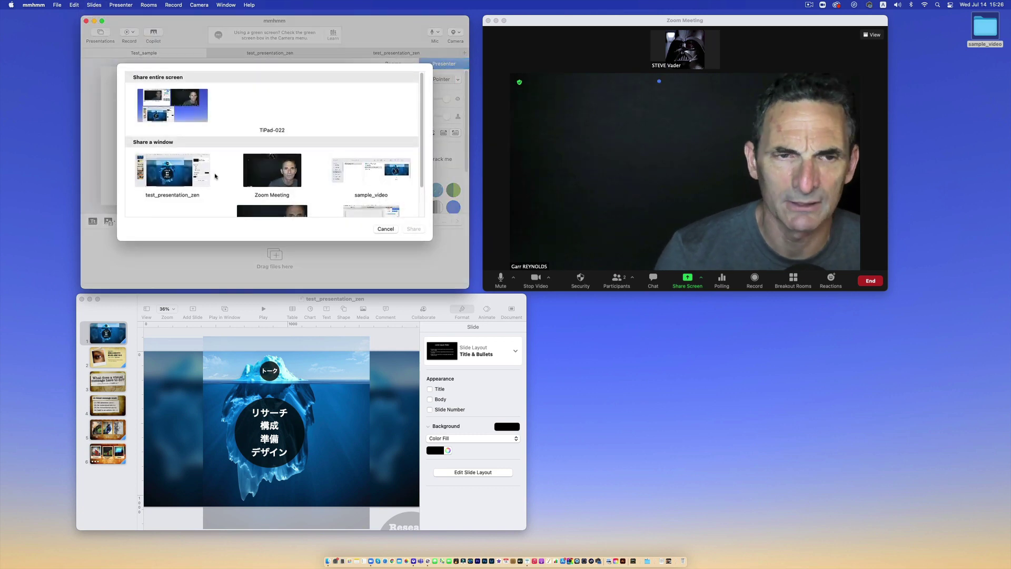
{"action": "left_click", "coordinate": [180, 176]}
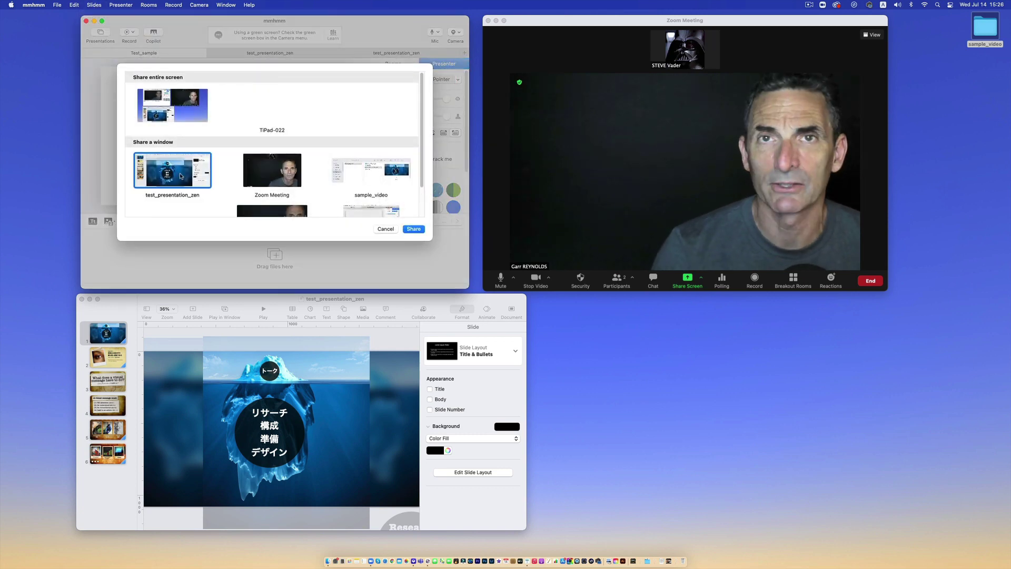
{"action": "left_click", "coordinate": [413, 229]}
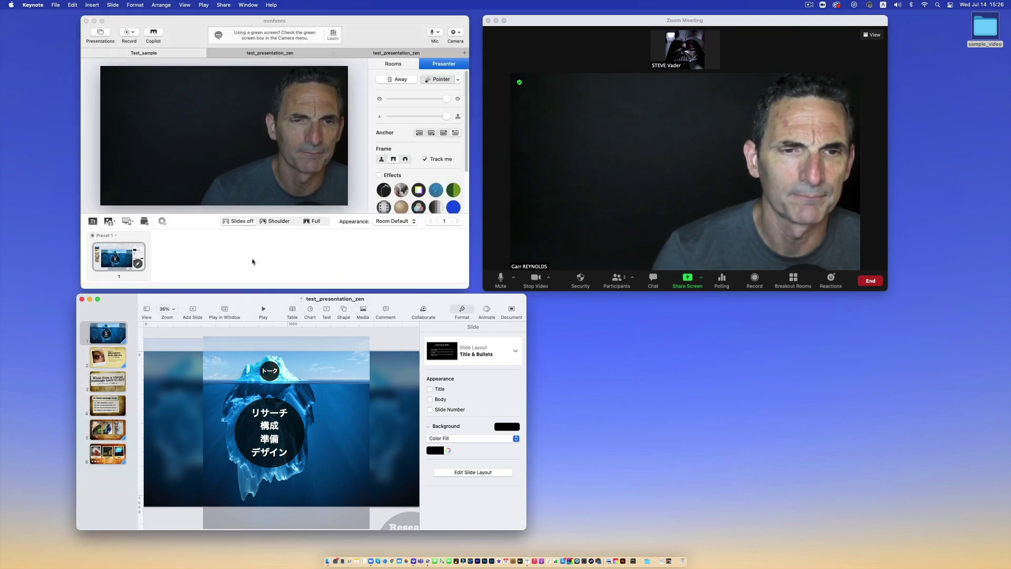
Try the Full layout, then settle on Shoulder so the slide sits beside the presenter
{"action": "left_click", "coordinate": [278, 222]}
{"action": "left_click", "coordinate": [315, 221]}
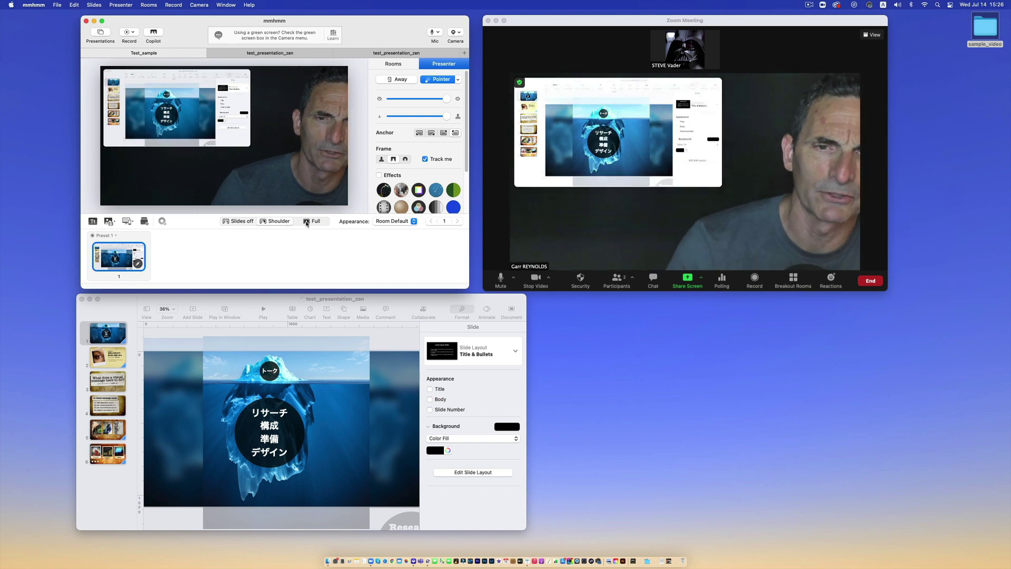
{"action": "left_click", "coordinate": [276, 221]}
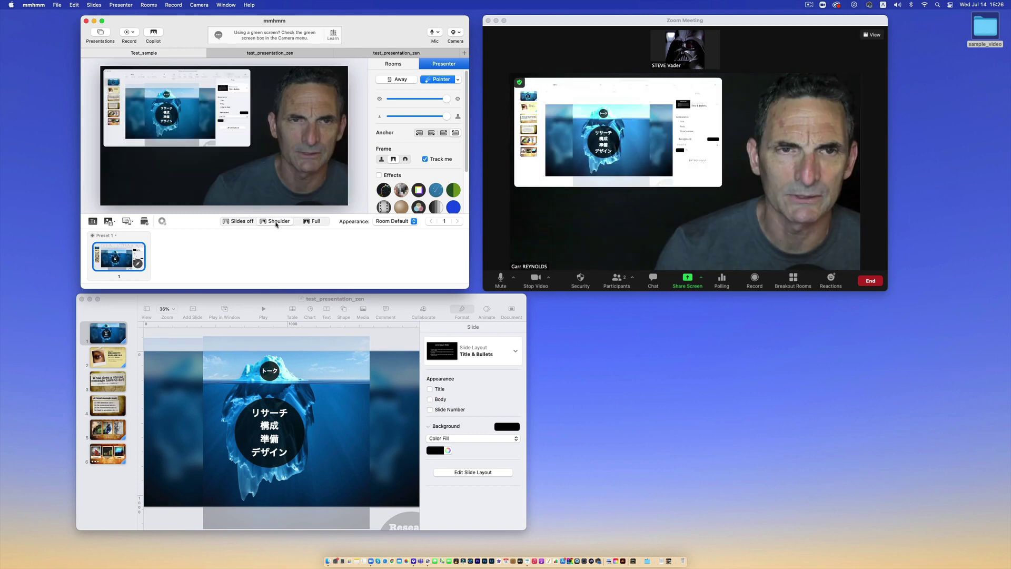
{"action": "left_click", "coordinate": [243, 308]}
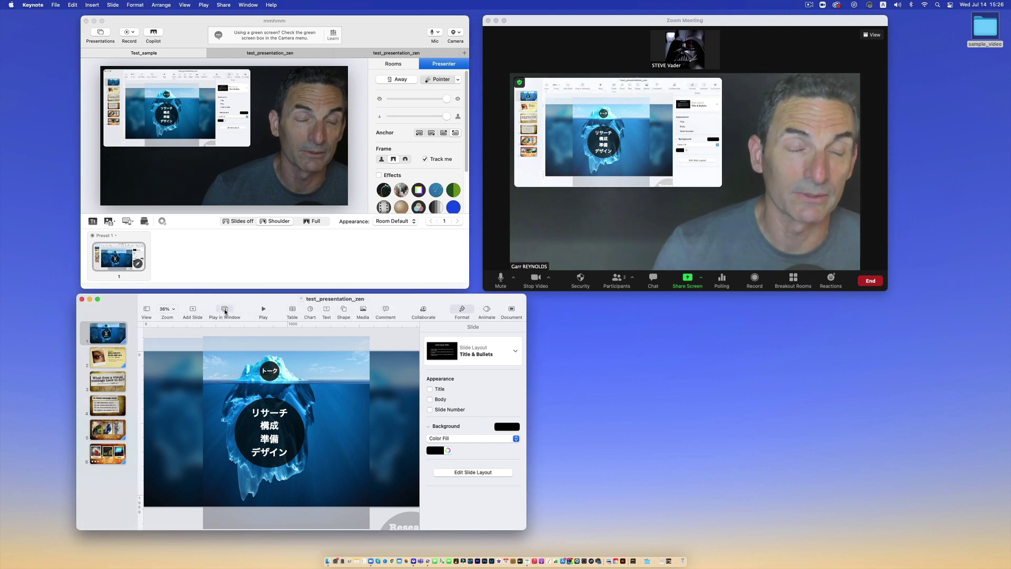
Play test_presentation_zen in a window with the presenter display showing slide 1 of 6
{"action": "left_click", "coordinate": [225, 310]}
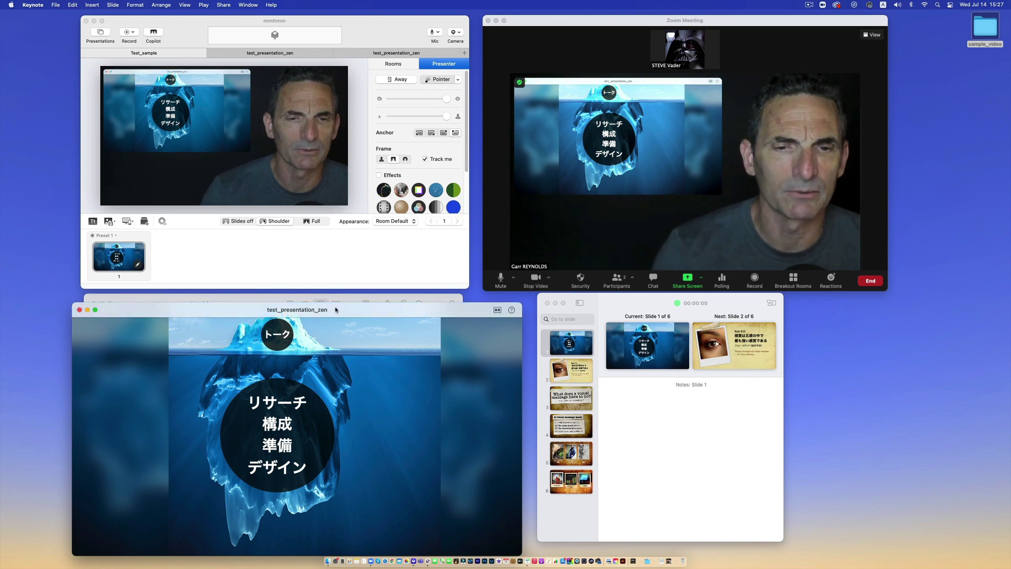
Open Zoom's meeting chat in its own window at the lower right of the desktop
{"action": "left_click", "coordinate": [652, 279]}
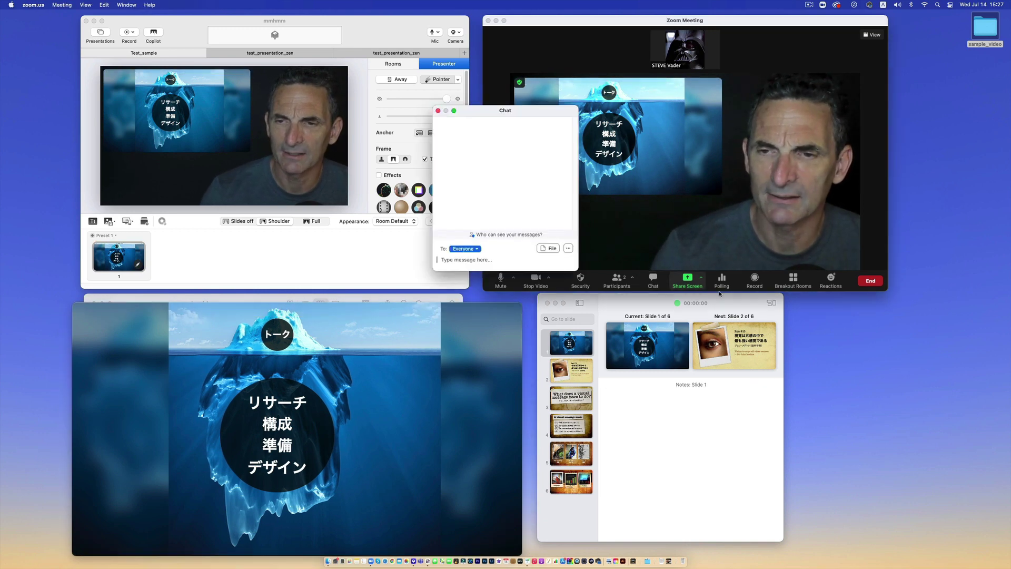
{"action": "left_click_drag", "start_coordinate": [477, 114], "coordinate": [847, 319]}
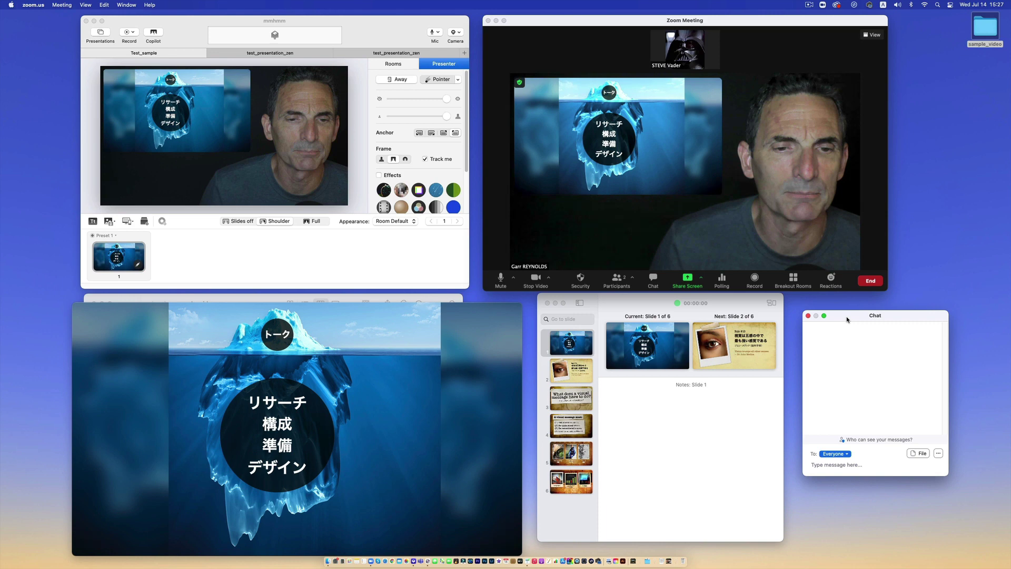
{"action": "left_click", "coordinate": [411, 353]}
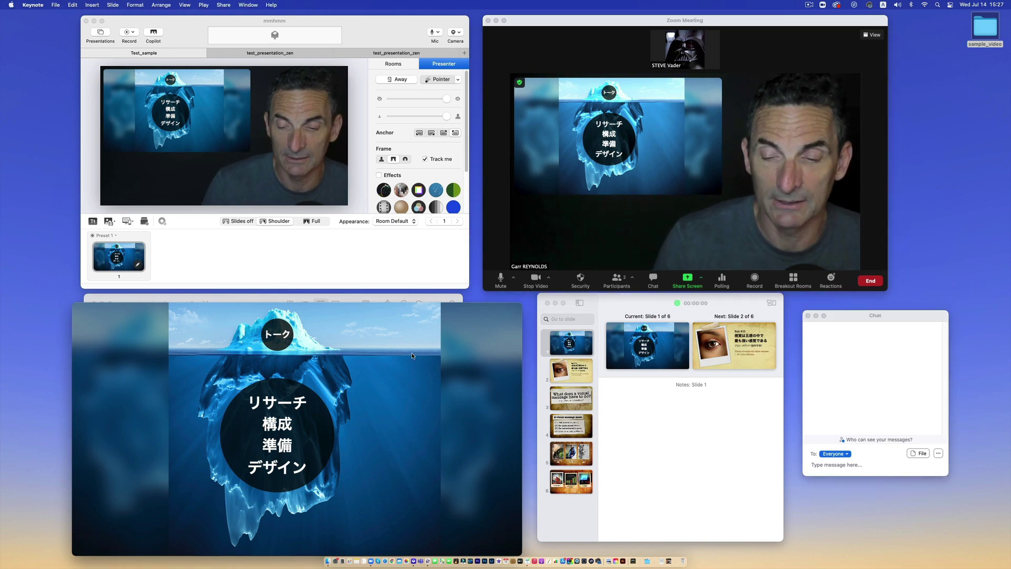
Advance to slide 3 and toggle mmhmm's layout from Full back to Shoulder
{"action": "key", "text": "Right"}
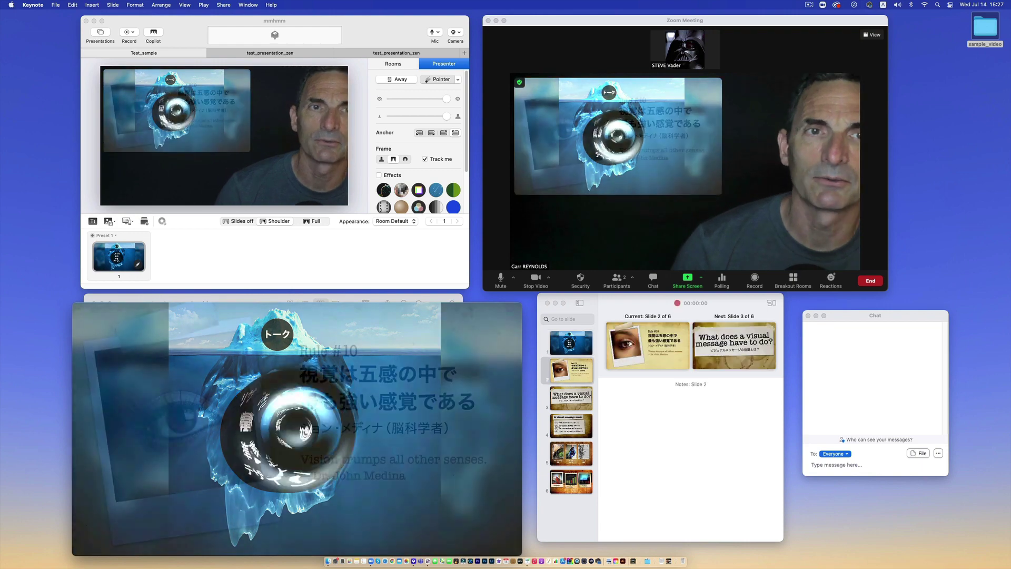
{"action": "key", "text": "Right"}
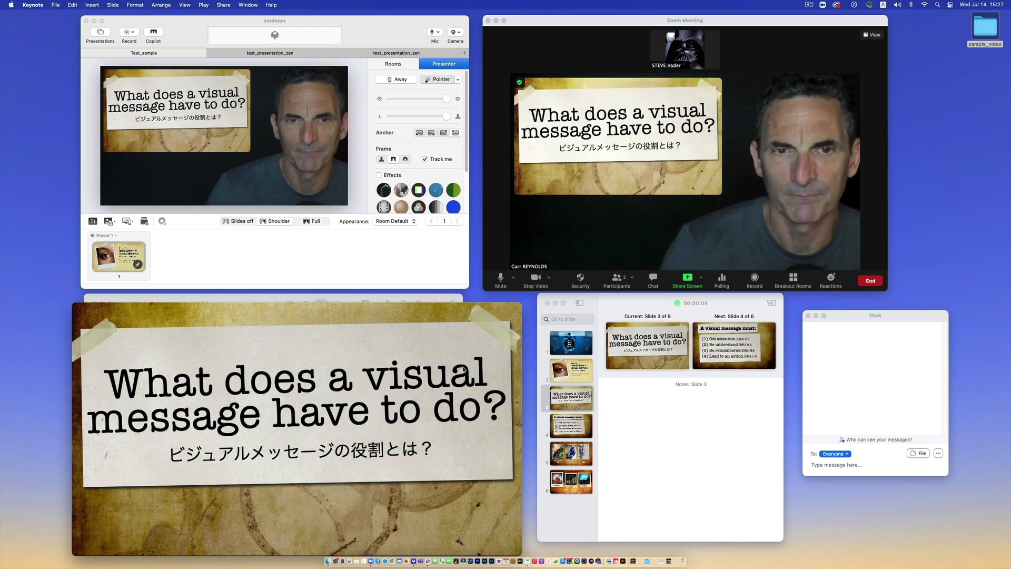
{"action": "left_click", "coordinate": [314, 222]}
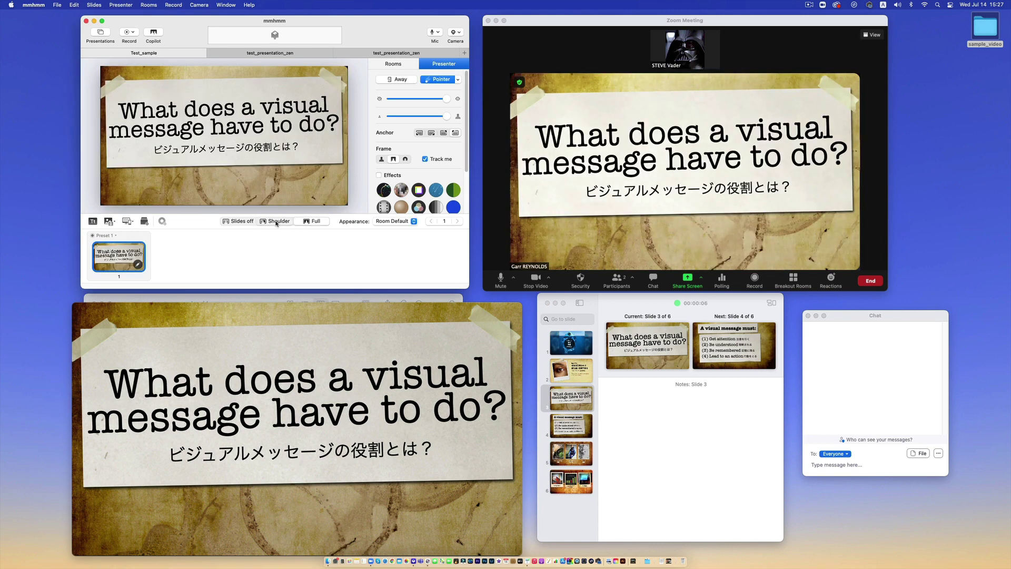
{"action": "left_click", "coordinate": [276, 222]}
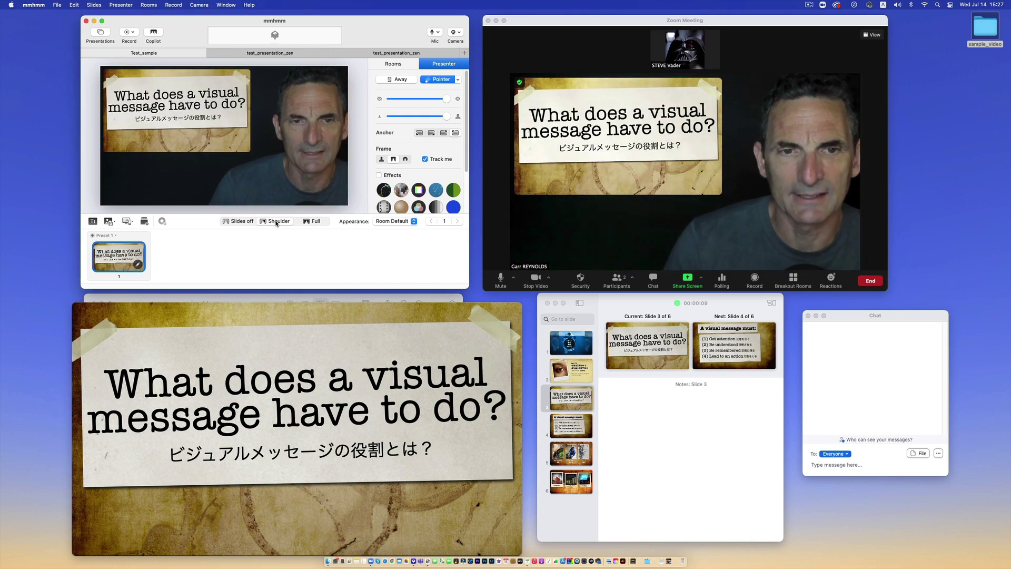
Return to the iceberg slide 1 and step forward again to slide 3
{"action": "left_click", "coordinate": [571, 342]}
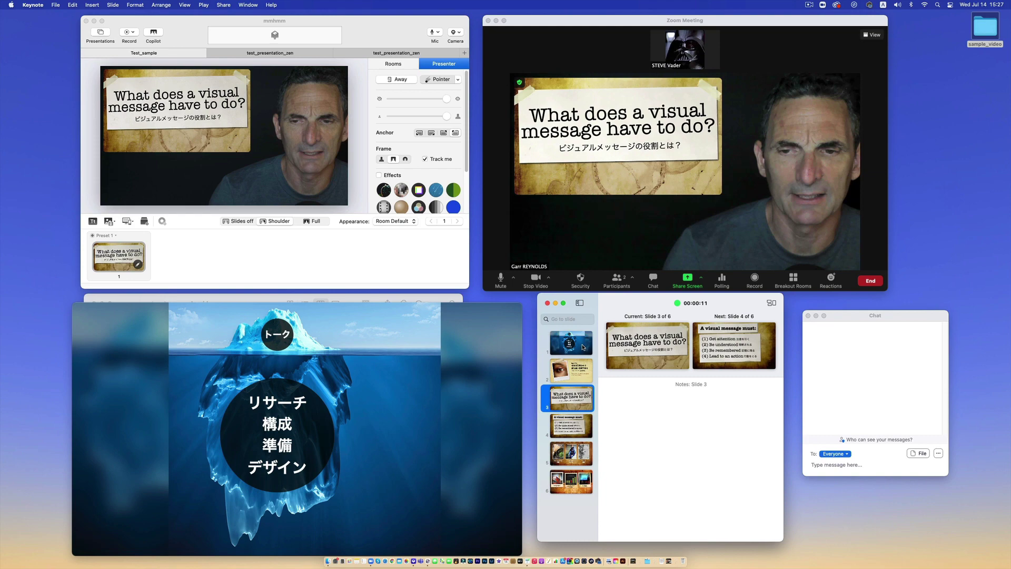
{"action": "left_click", "coordinate": [330, 388]}
{"action": "key", "text": "Left"}
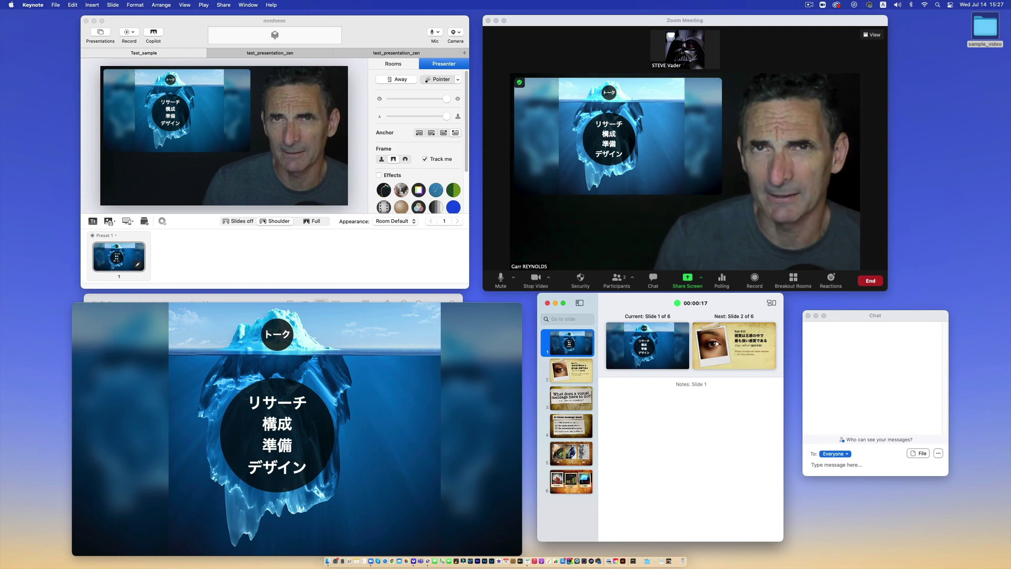
{"action": "key", "text": "Right"}
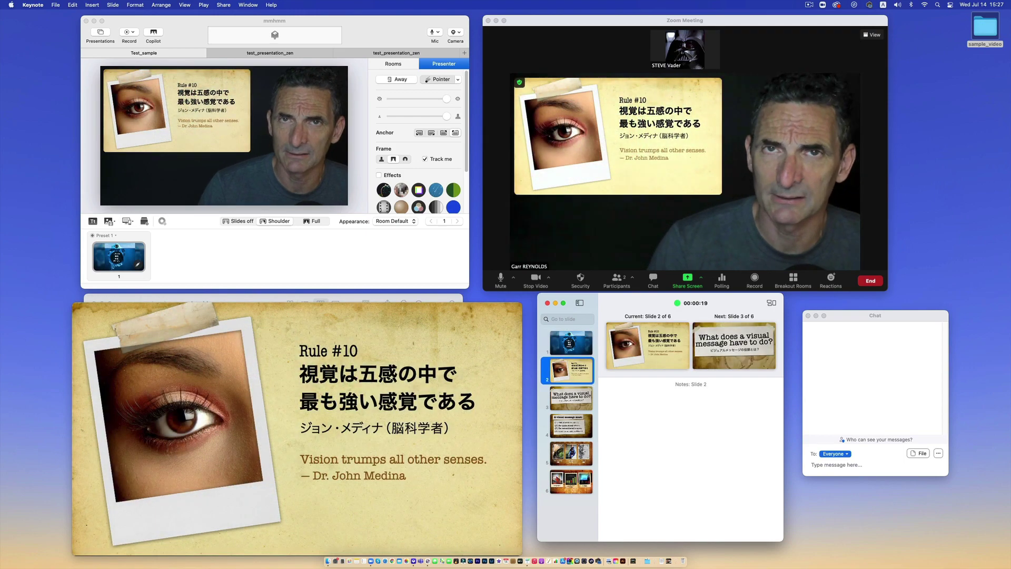
{"action": "key", "text": "Right"}
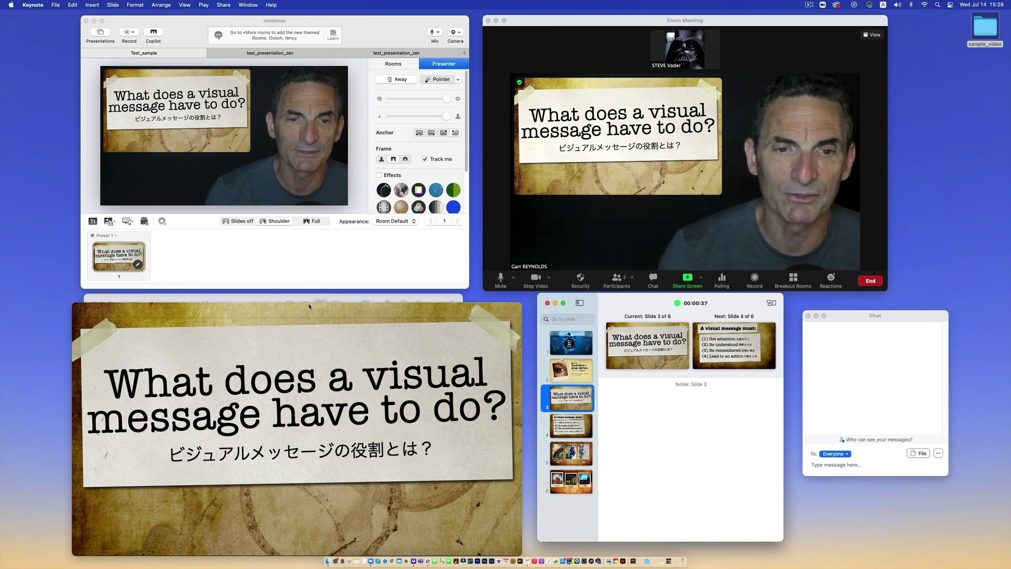
Switch between mmhmm and the slideshow window, ending with mmhmm in front
{"action": "left_click", "coordinate": [286, 257]}
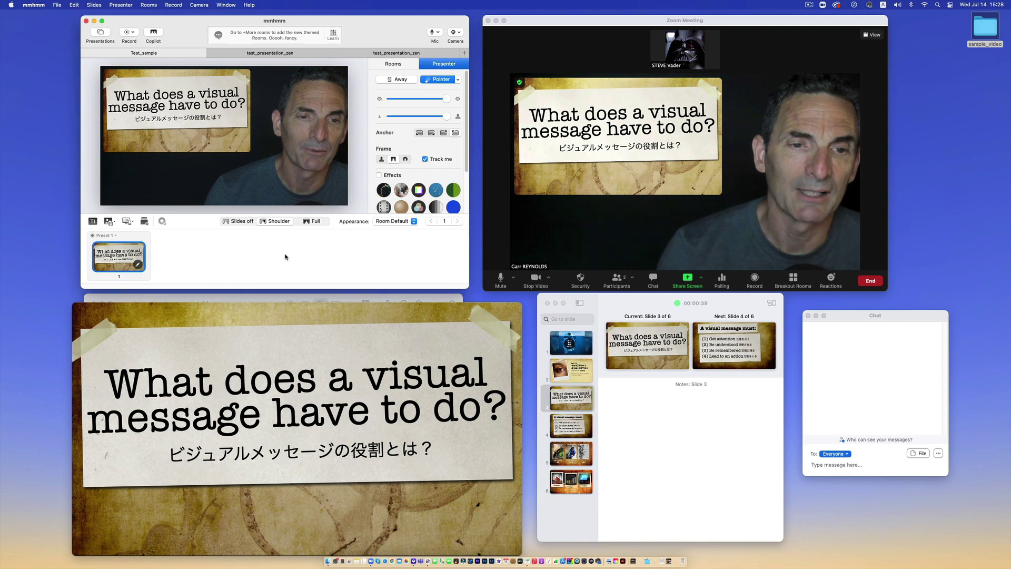
{"action": "left_click", "coordinate": [298, 325]}
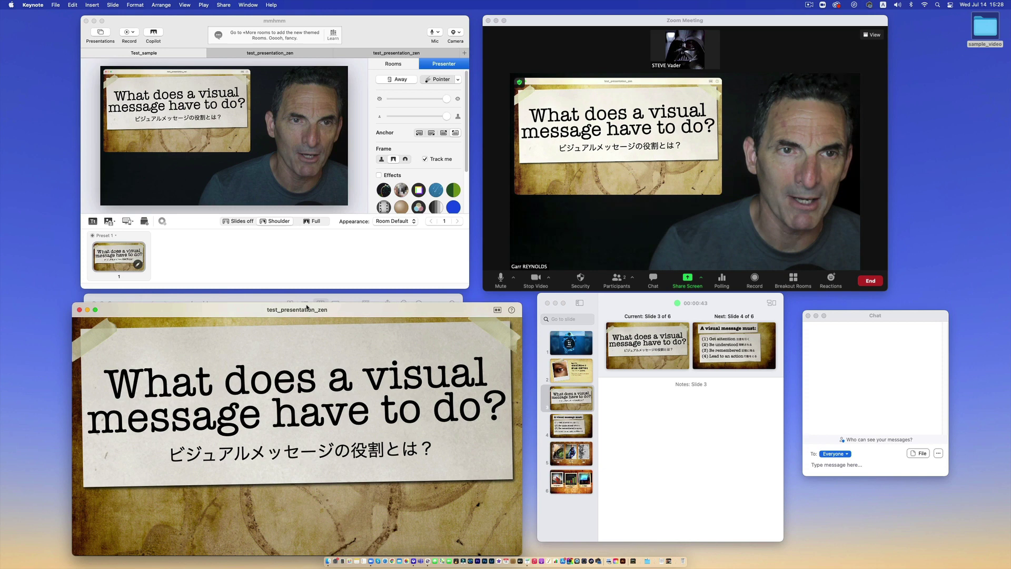
{"action": "mouse_move", "coordinate": [309, 310]}
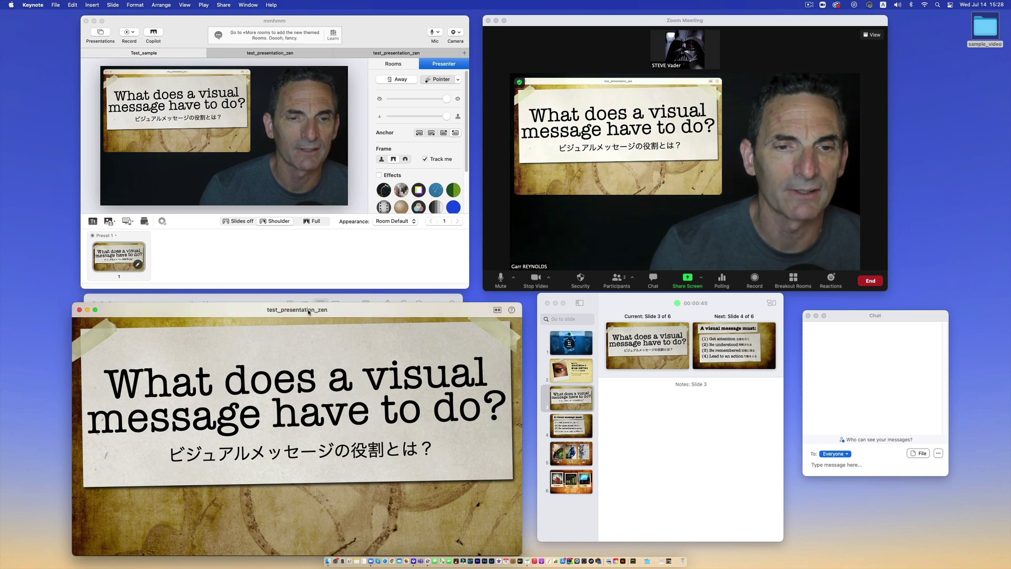
{"action": "left_click", "coordinate": [280, 255]}
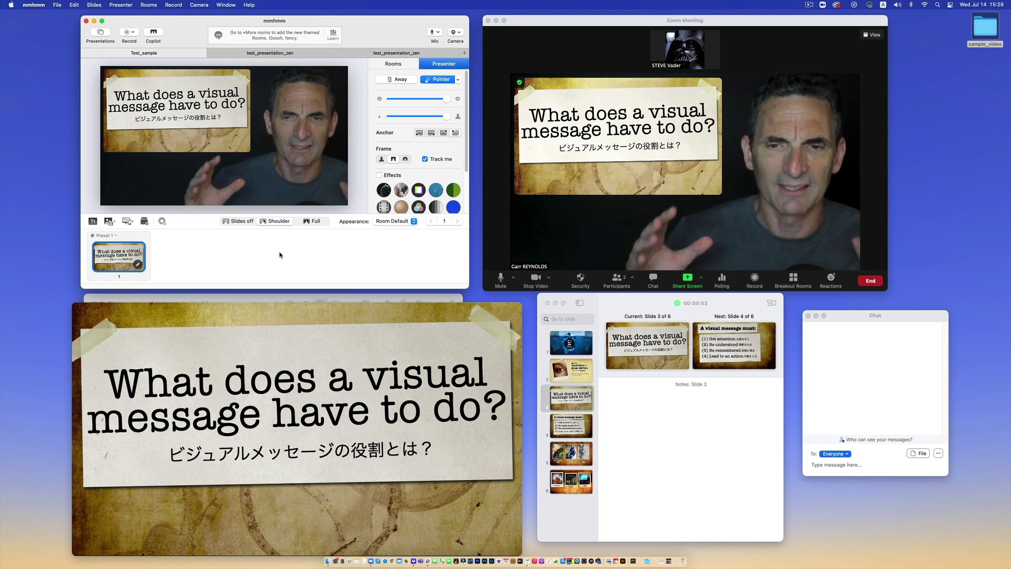
Quit the Keynote slideshow
{"action": "mouse_move", "coordinate": [275, 311]}
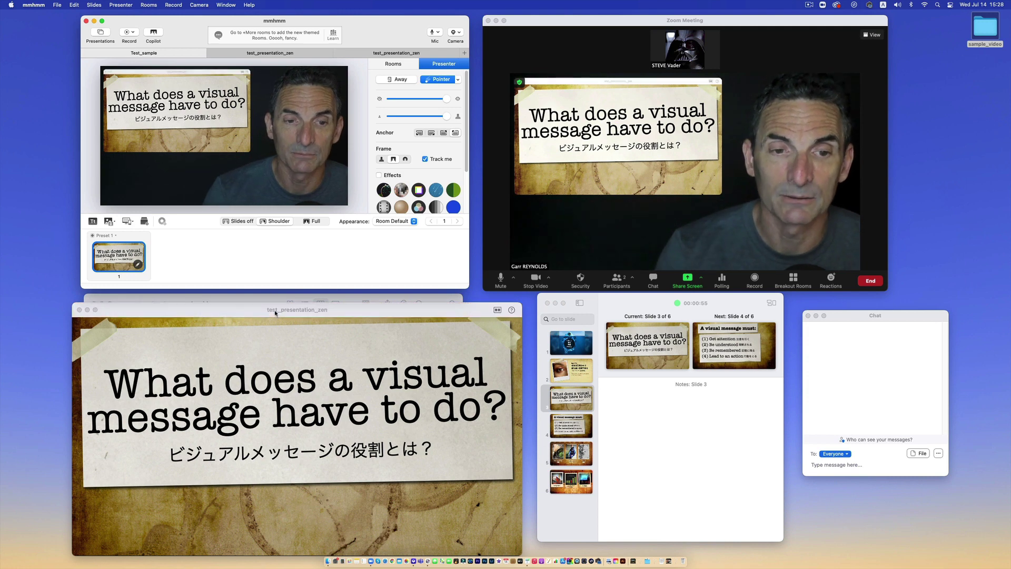
{"action": "left_click", "coordinate": [237, 314]}
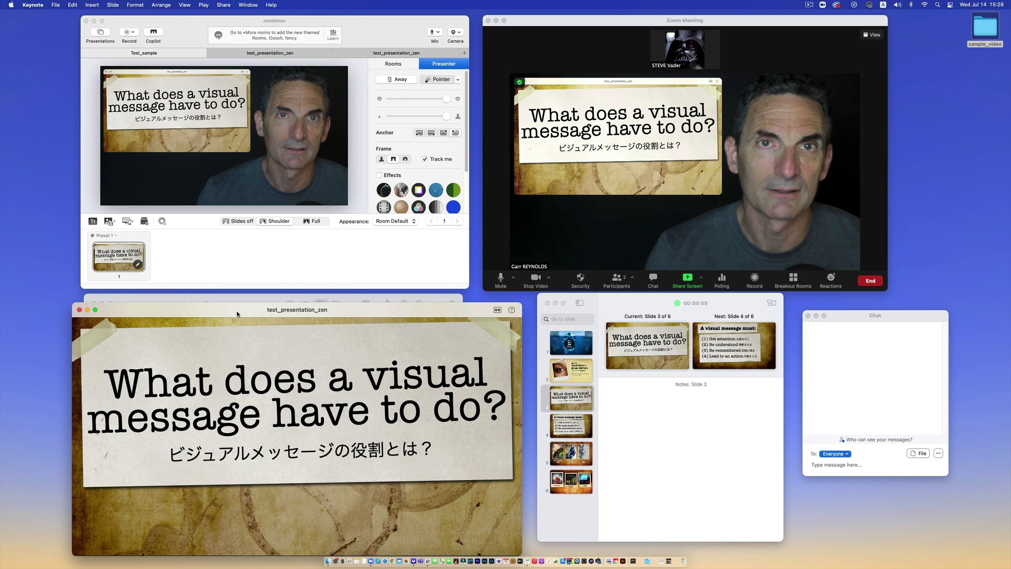
{"action": "key", "text": "Escape"}
Delete the Keynote slide from the preset and cancel importing the dragged test_presentation_zen file
{"action": "left_click", "coordinate": [136, 251]}
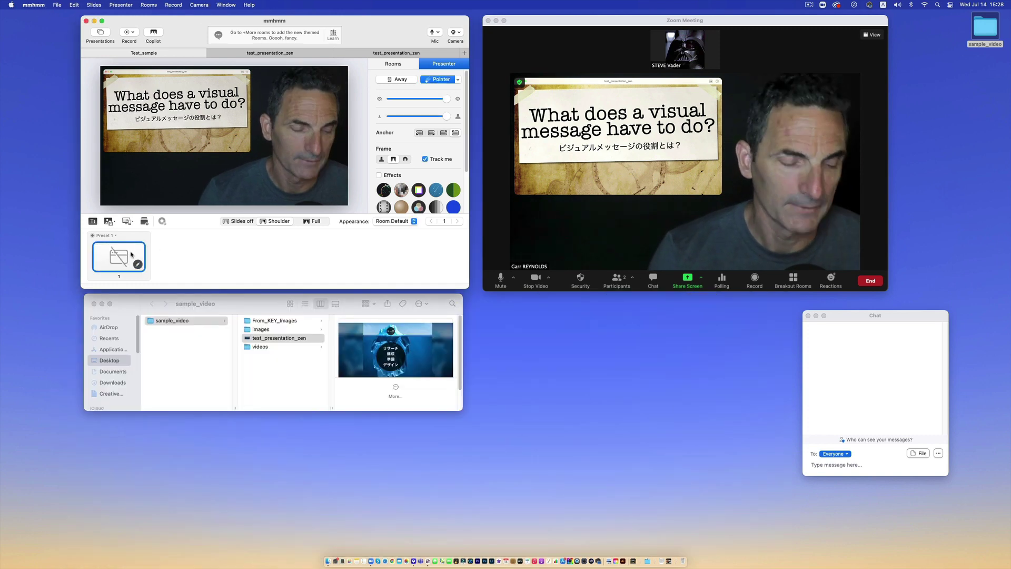
{"action": "right_click", "coordinate": [133, 252]}
{"action": "left_click", "coordinate": [142, 265]}
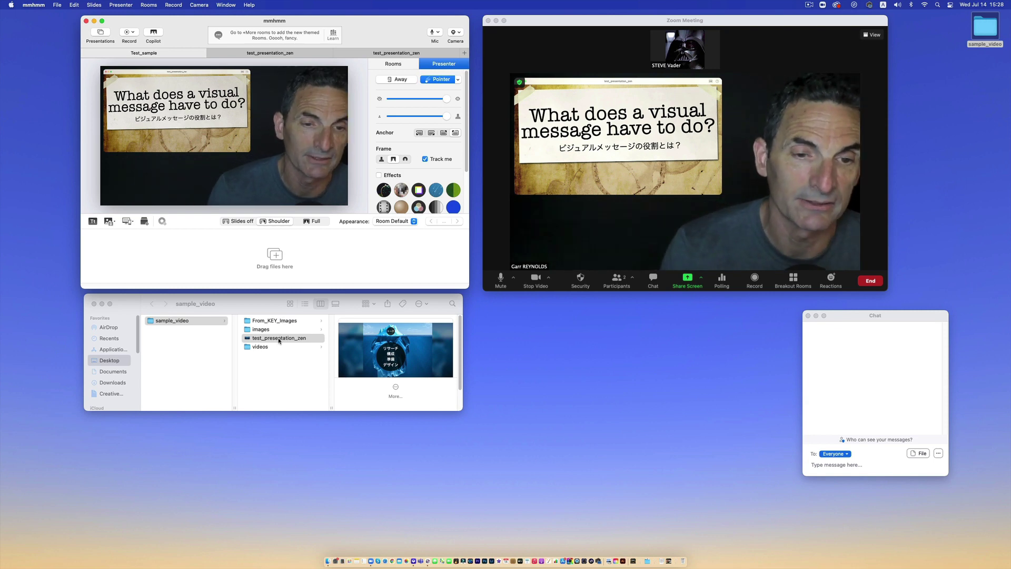
{"action": "left_click_drag", "start_coordinate": [279, 340], "coordinate": [266, 260]}
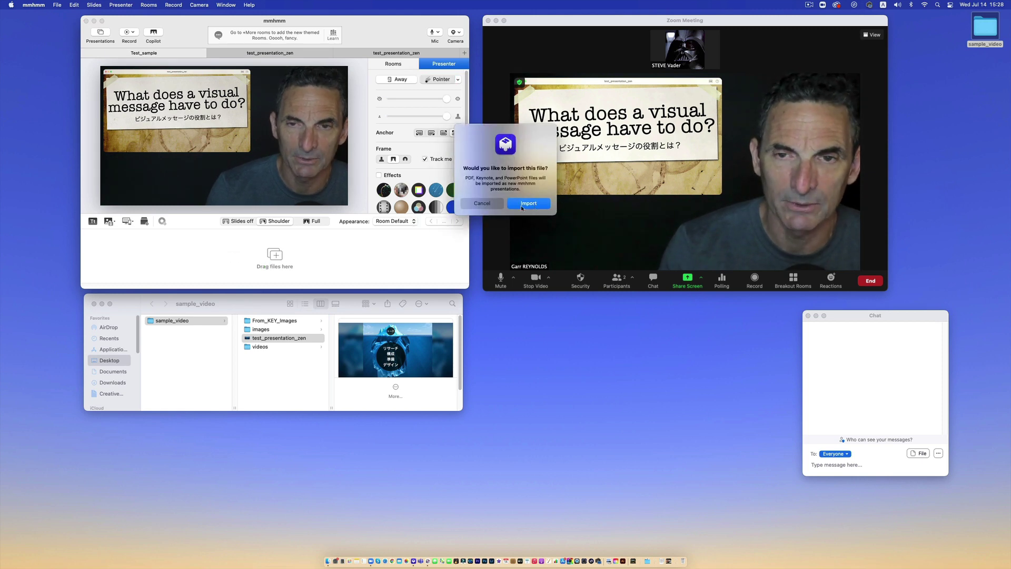
{"action": "left_click", "coordinate": [481, 206]}
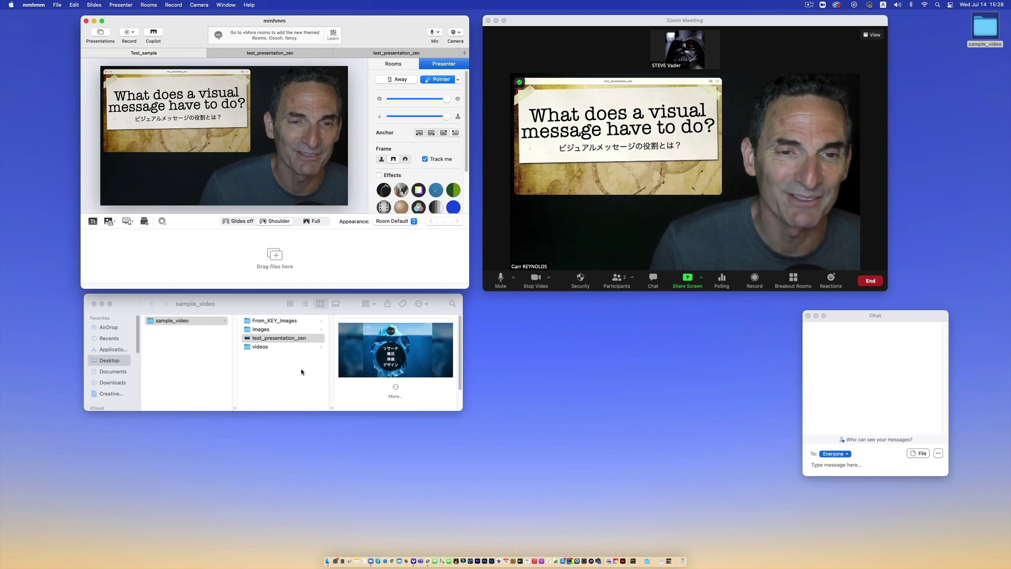
Drag the six JPEG slides from From_KEY_Images into mmhmm and enlarge the iceberg slide
{"action": "left_click", "coordinate": [288, 321]}
{"action": "left_click", "coordinate": [289, 322]}
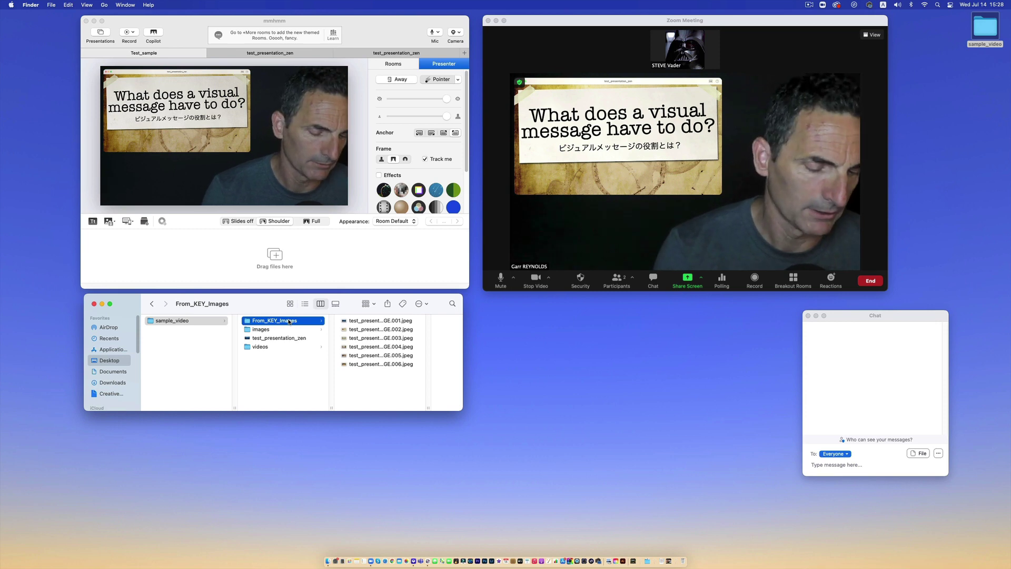
{"action": "left_click_drag", "start_coordinate": [366, 376], "coordinate": [170, 251]}
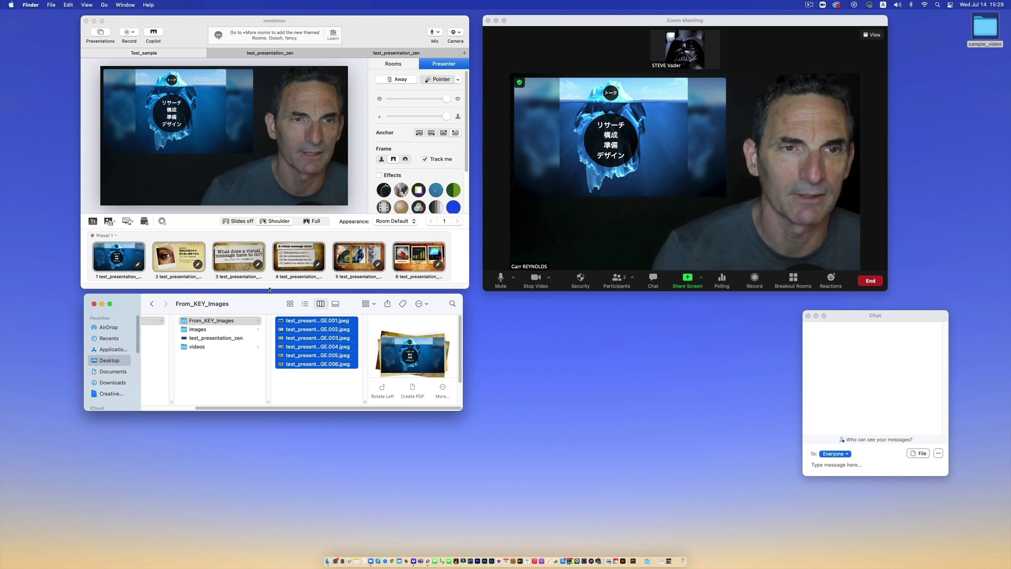
{"action": "left_click", "coordinate": [274, 289]}
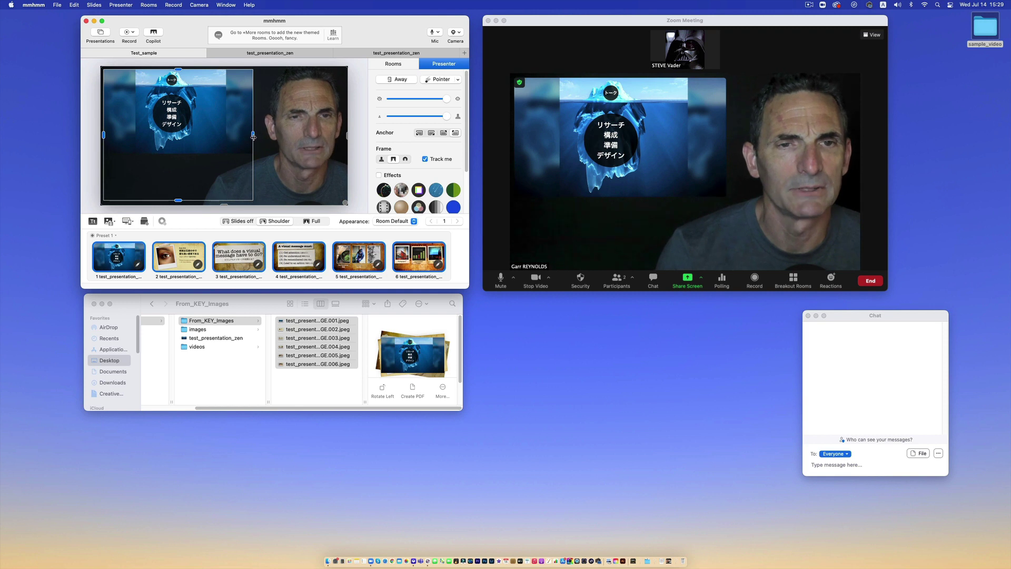
{"action": "left_click_drag", "start_coordinate": [253, 135], "coordinate": [259, 137]}
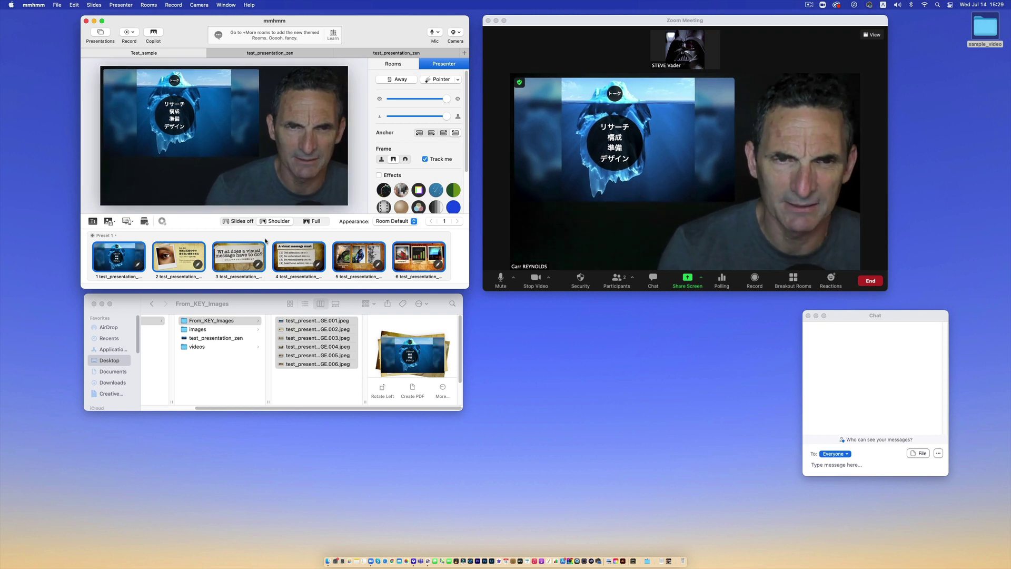
Step through the presented slides from the iceberg slide to slide 5
{"action": "left_click", "coordinate": [245, 260]}
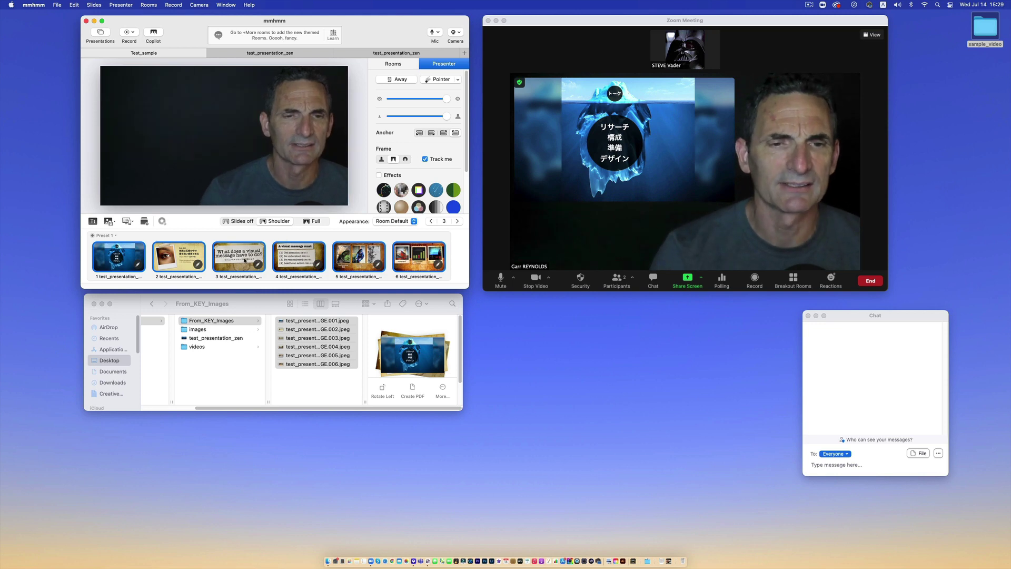
{"action": "left_click", "coordinate": [129, 264]}
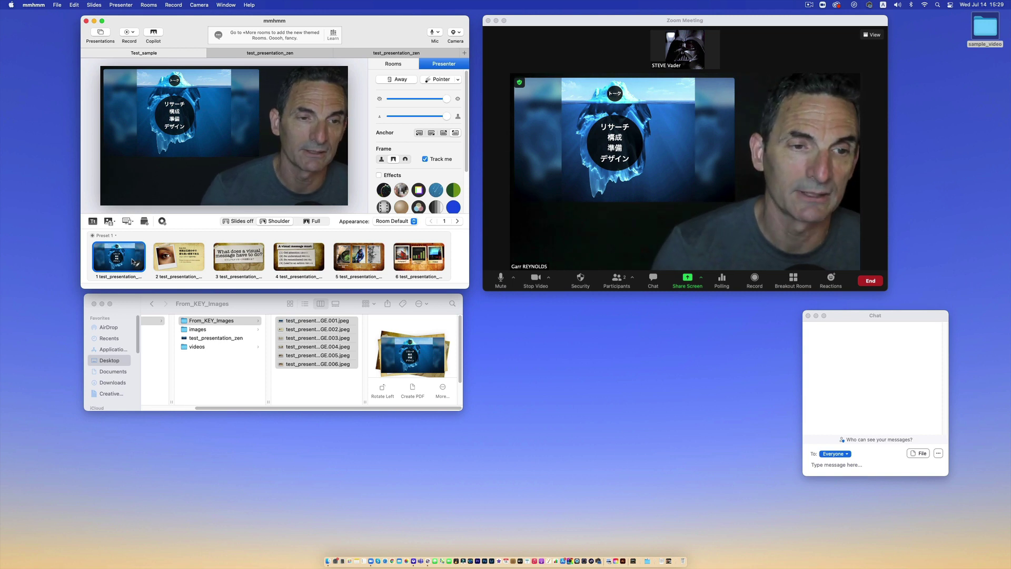
{"action": "key", "text": "Right"}
{"action": "key", "text": "Right"}
{"action": "key", "text": "Right"}
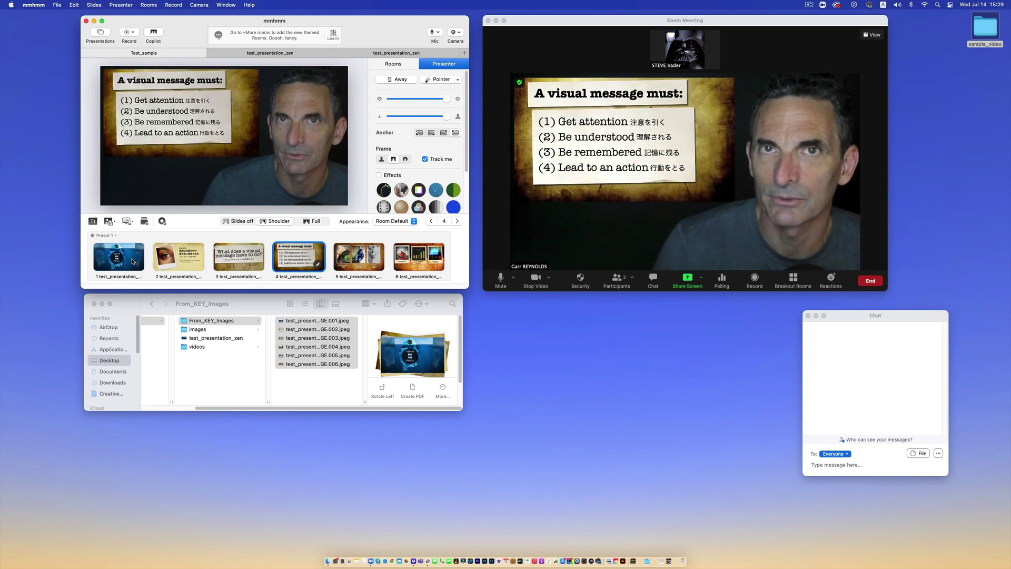
{"action": "key", "text": "Right"}
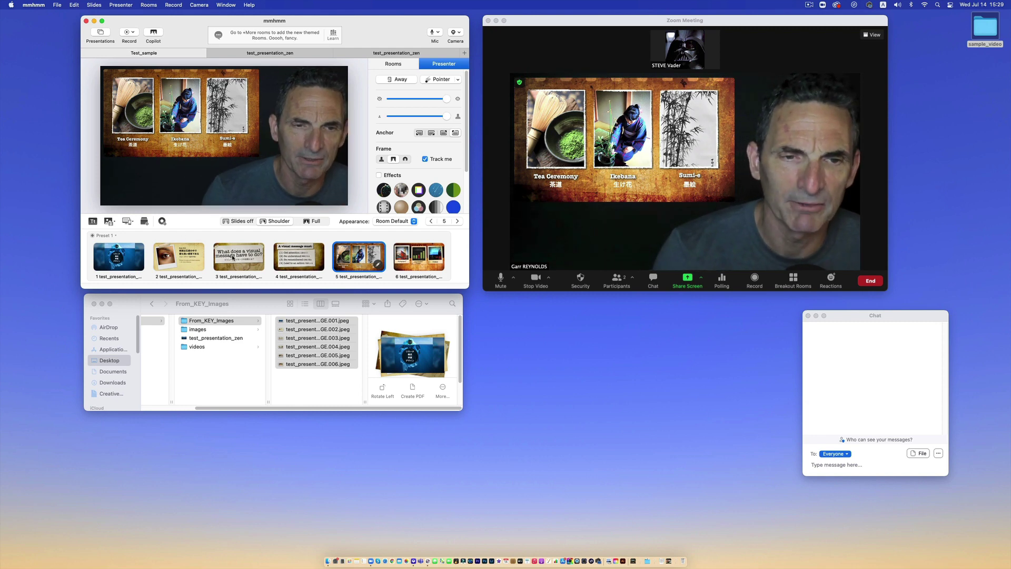
Move 'What does a visual message have to do?' to second place and add apple_1996.jpg as slide 4
{"action": "left_click_drag", "start_coordinate": [240, 258], "coordinate": [175, 259]}
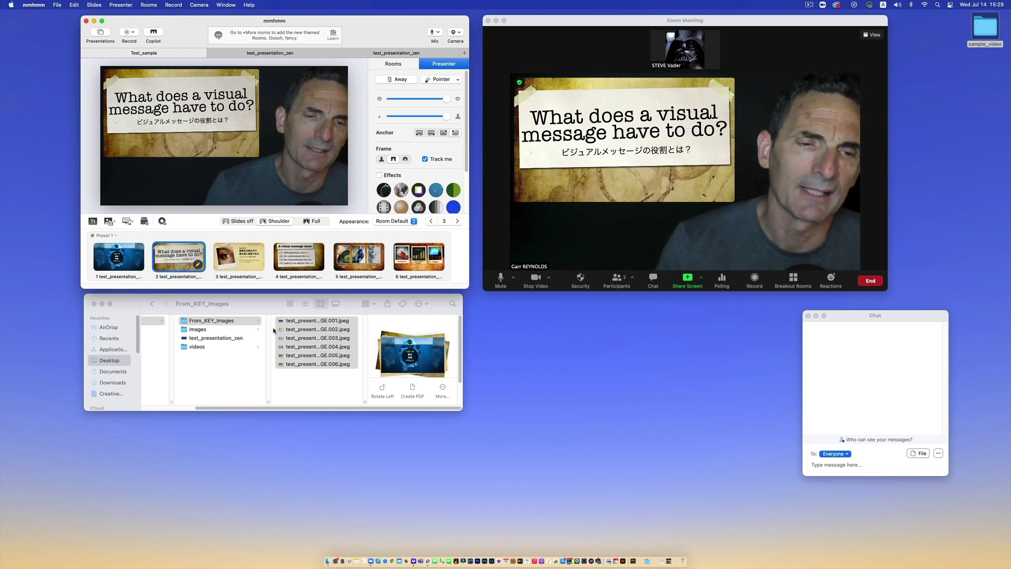
{"action": "left_click", "coordinate": [218, 331]}
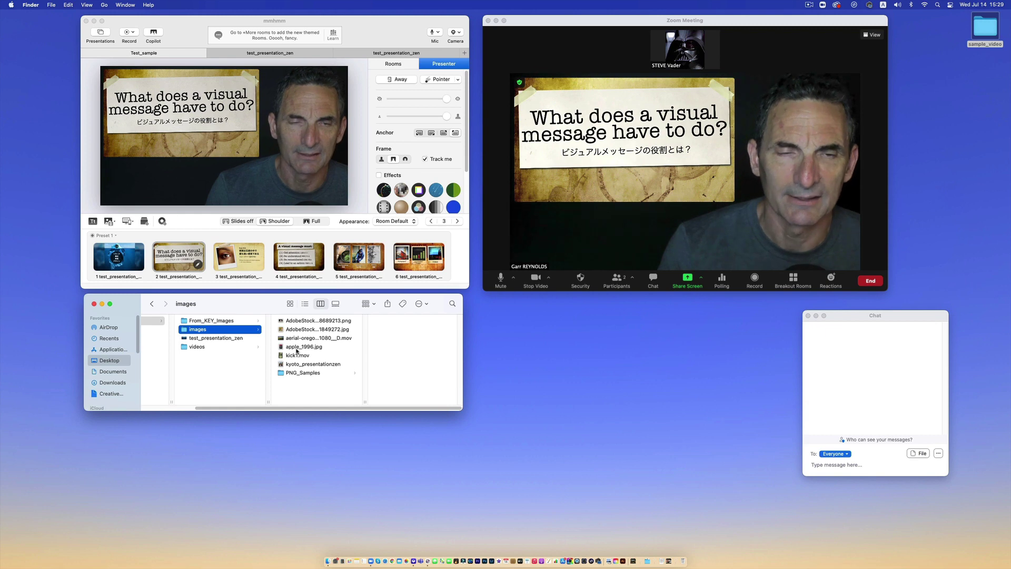
{"action": "left_click_drag", "start_coordinate": [297, 351], "coordinate": [272, 261]}
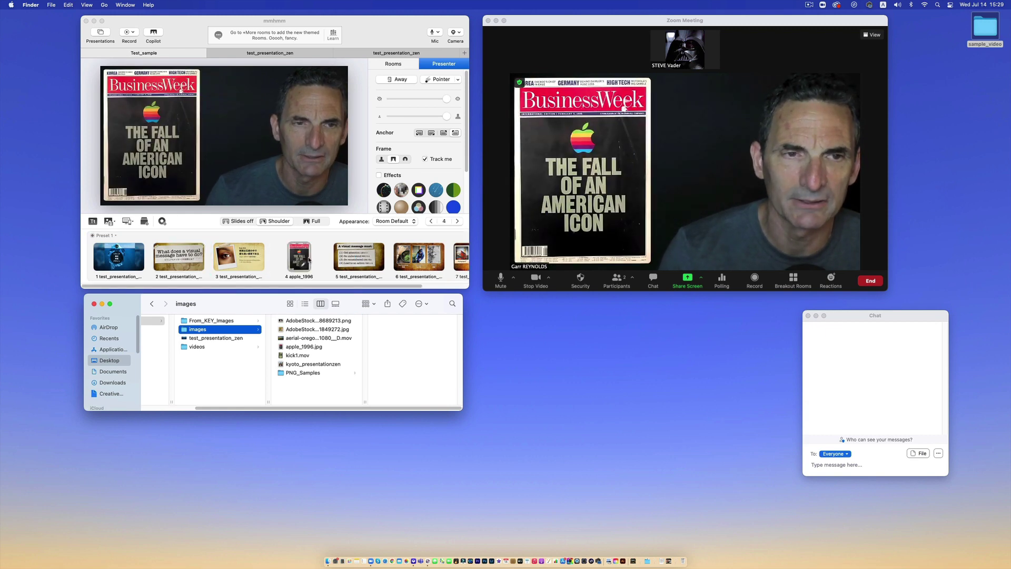
Create a new preset from the apple_1996 slide
{"action": "left_click", "coordinate": [296, 259]}
{"action": "right_click", "coordinate": [294, 260]}
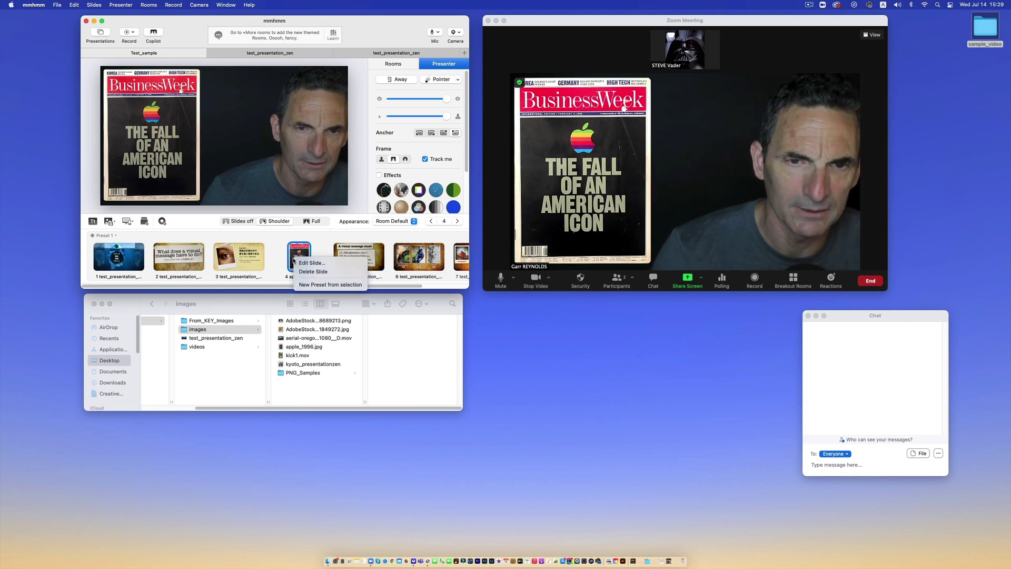
{"action": "left_click", "coordinate": [323, 283]}
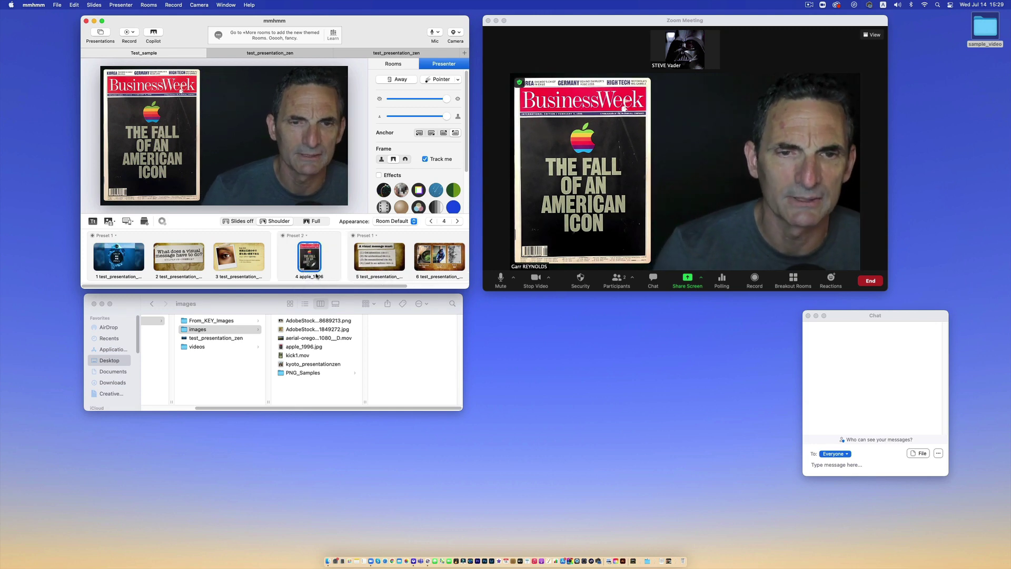
Present the Rule #10 eye slide, then advance to the BusinessWeek cover
{"action": "mouse_move", "coordinate": [224, 136]}
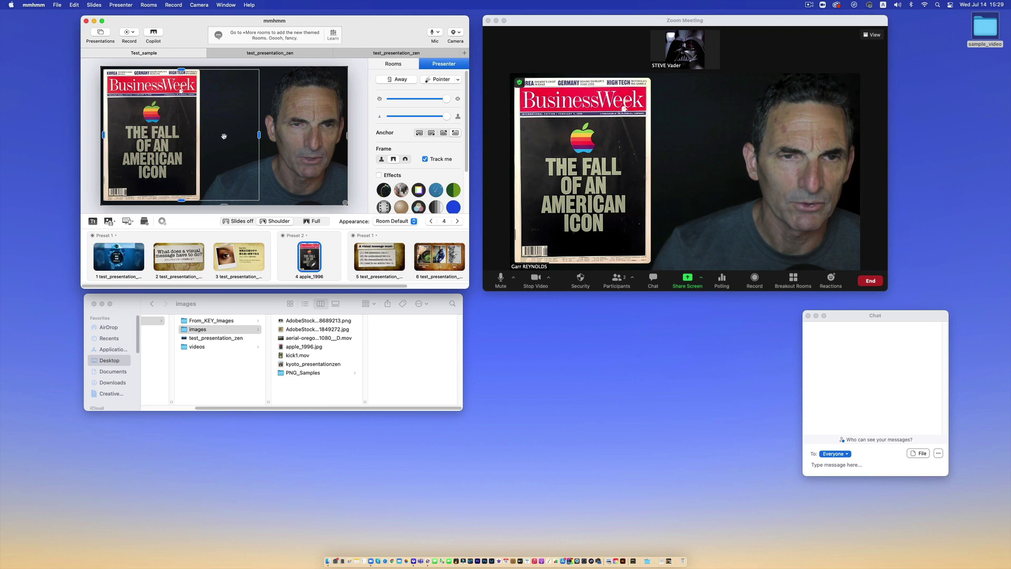
{"action": "left_click", "coordinate": [248, 258]}
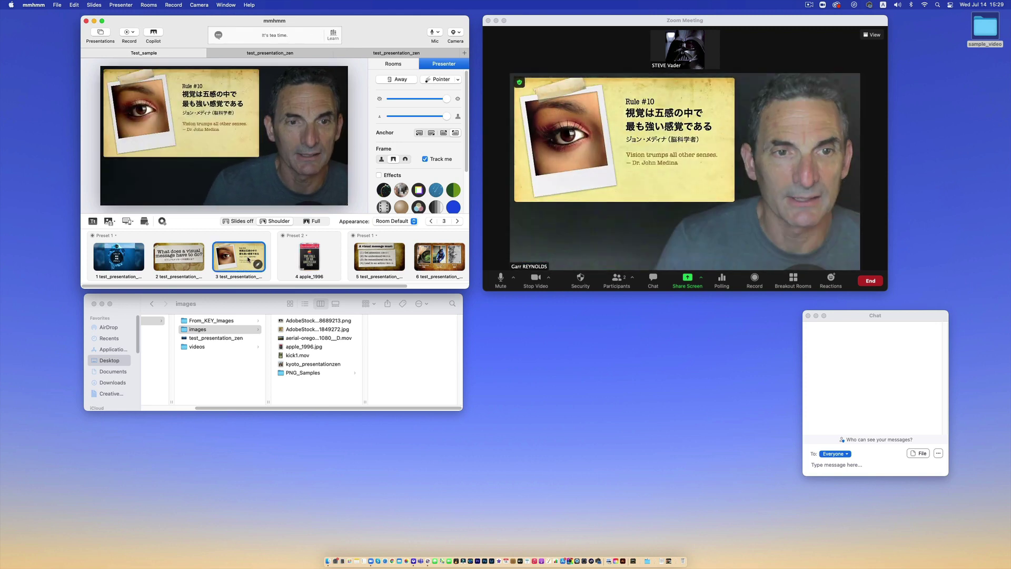
{"action": "key", "text": "Right"}
{"action": "key", "text": "Left"}
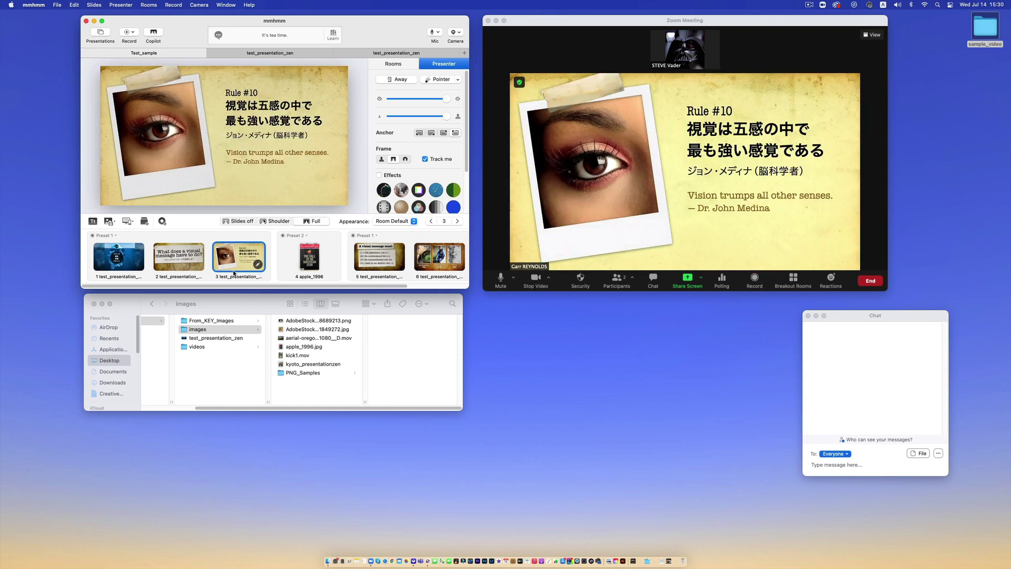
{"action": "key", "text": "Right"}
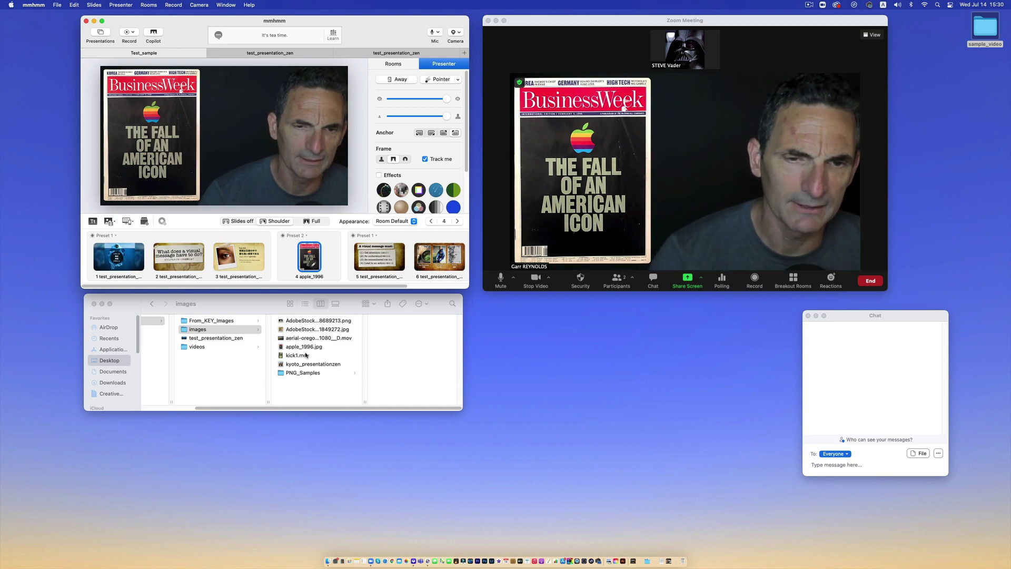
Add Sturcture2.001.png from PNG_Samples as slide 5 and show it in the Full layout
{"action": "left_click", "coordinate": [307, 372]}
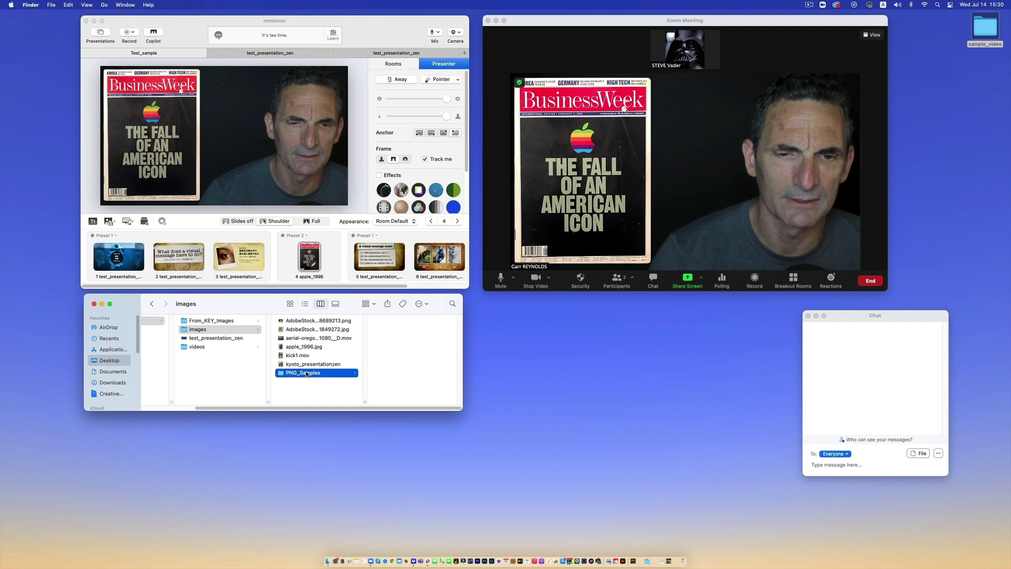
{"action": "left_click", "coordinate": [404, 338]}
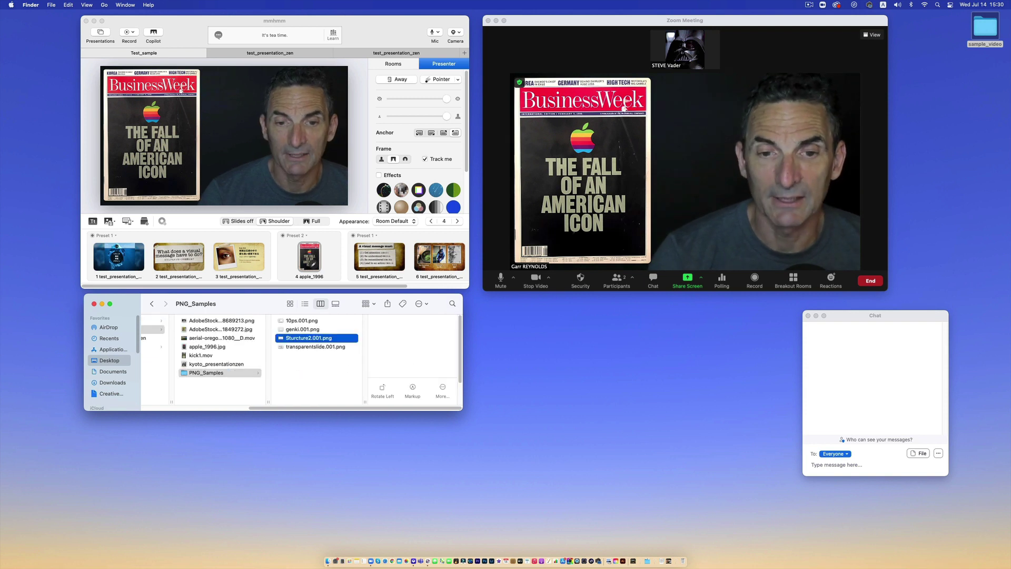
{"action": "left_click_drag", "start_coordinate": [318, 337], "coordinate": [342, 261]}
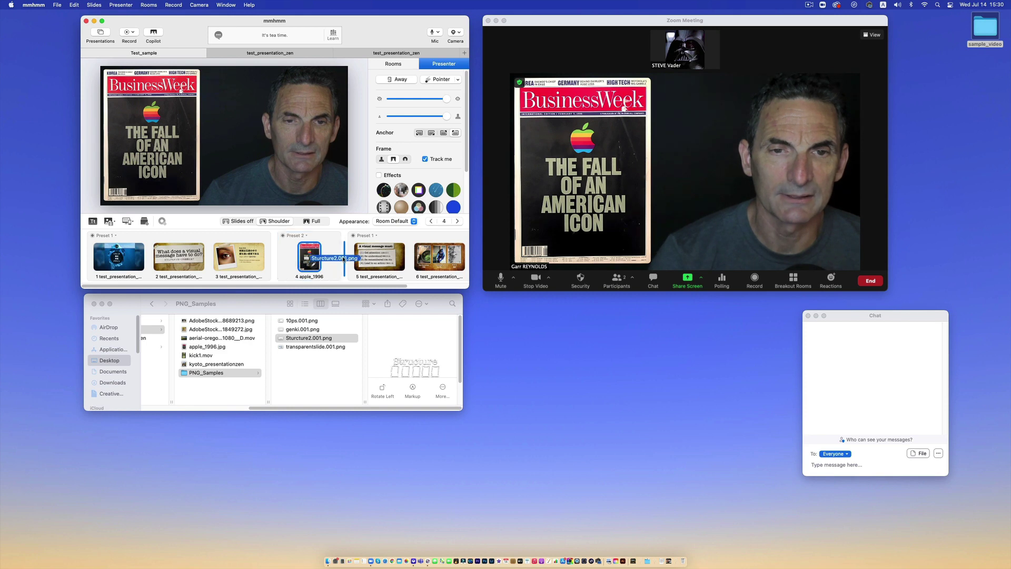
{"action": "left_click", "coordinate": [317, 221]}
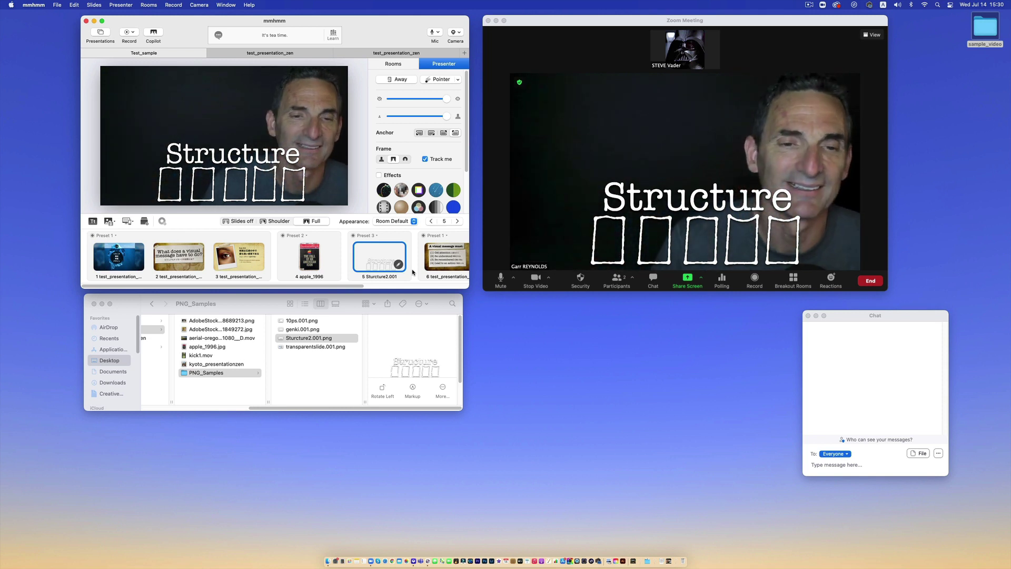
Add genki.001.png as a new slide and make the overlay fill the whole frame
{"action": "left_click", "coordinate": [314, 330]}
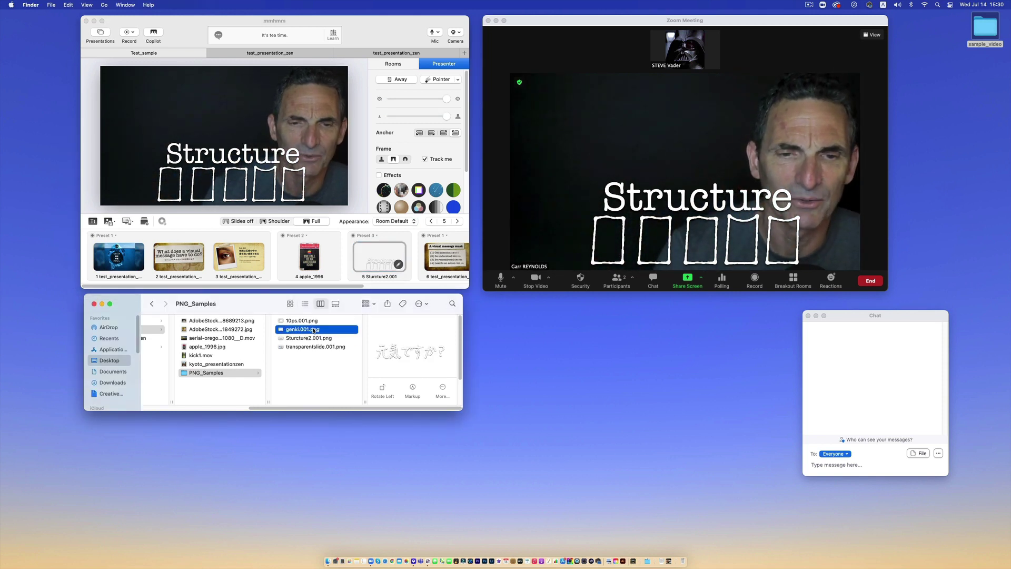
{"action": "left_click_drag", "start_coordinate": [315, 330], "coordinate": [345, 266]}
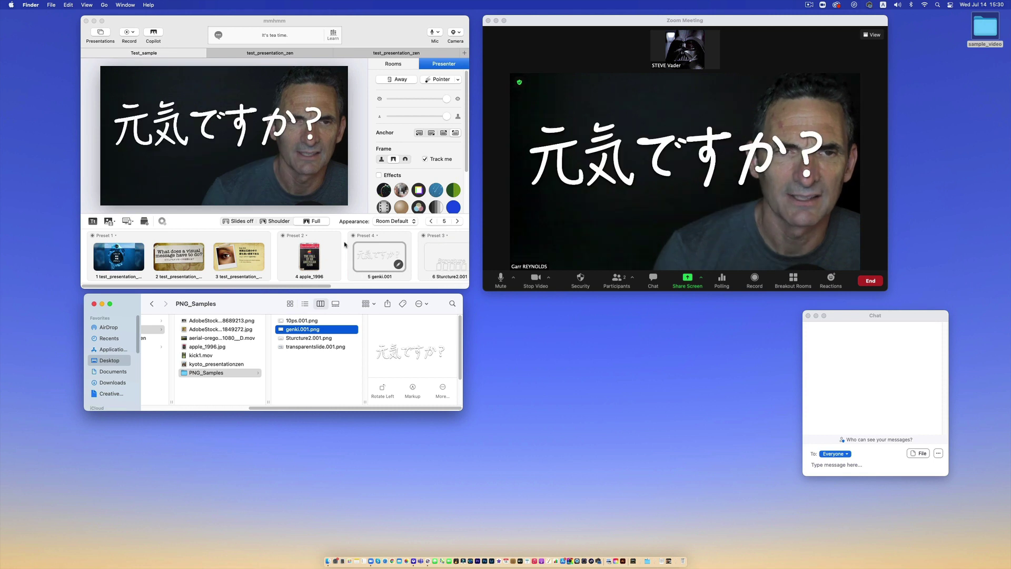
{"action": "left_click", "coordinate": [247, 126]}
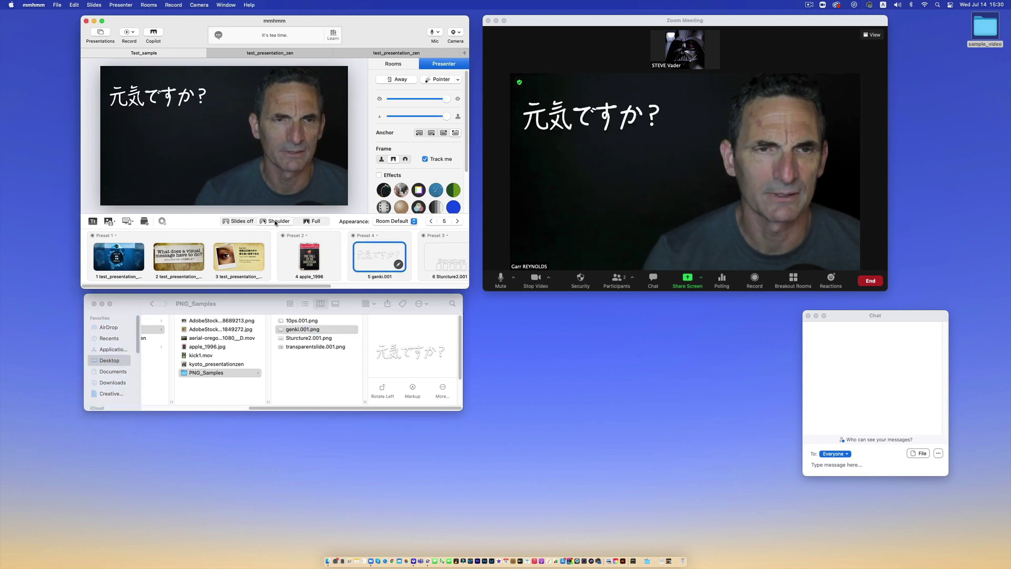
{"action": "double_click", "coordinate": [228, 130]}
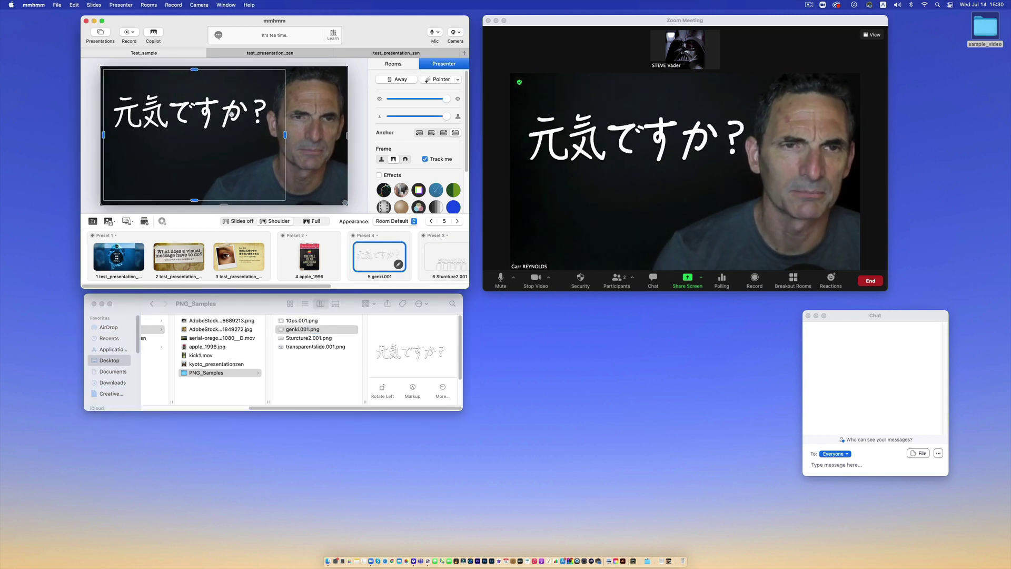
Present the Rule #10 eye slide in Shoulder layout beside the presenter
{"action": "left_click_drag", "start_coordinate": [305, 251], "coordinate": [305, 252]}
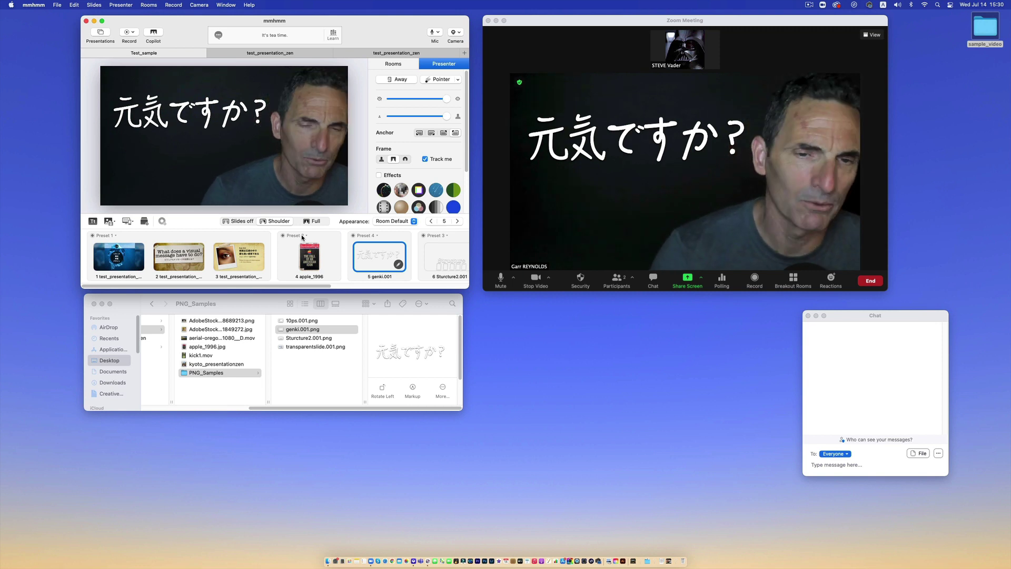
{"action": "left_click", "coordinate": [242, 256]}
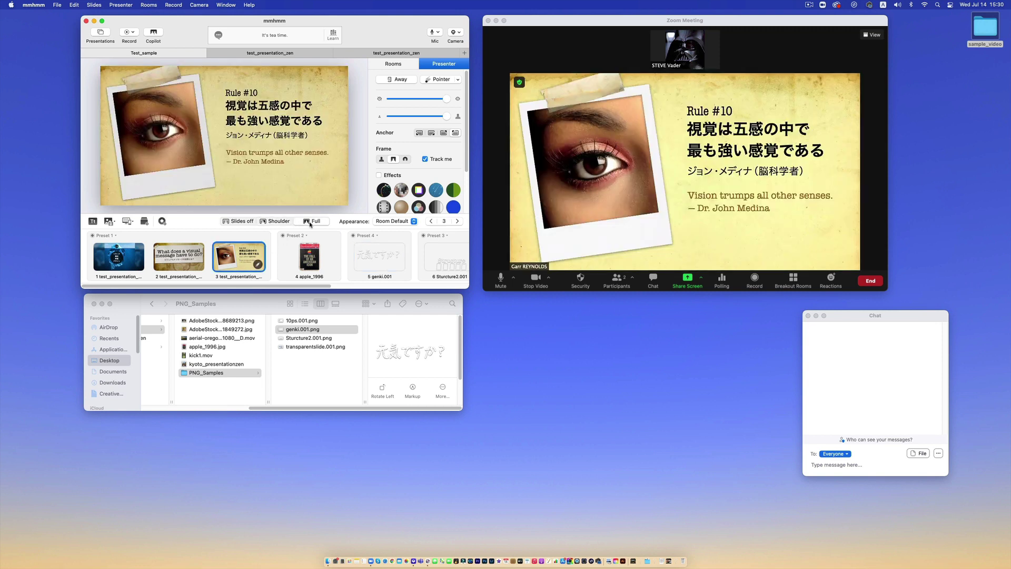
{"action": "left_click", "coordinate": [276, 223]}
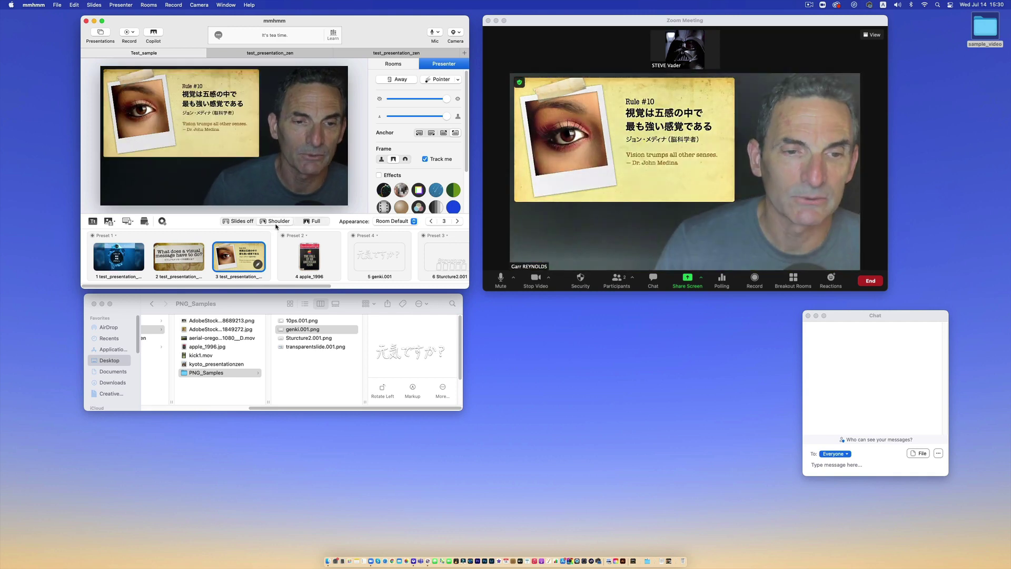
Add kick1.mov as a new slide, confirm its settings with Done, and play it
{"action": "left_click", "coordinate": [197, 358]}
{"action": "left_click_drag", "start_coordinate": [197, 358], "coordinate": [278, 269]}
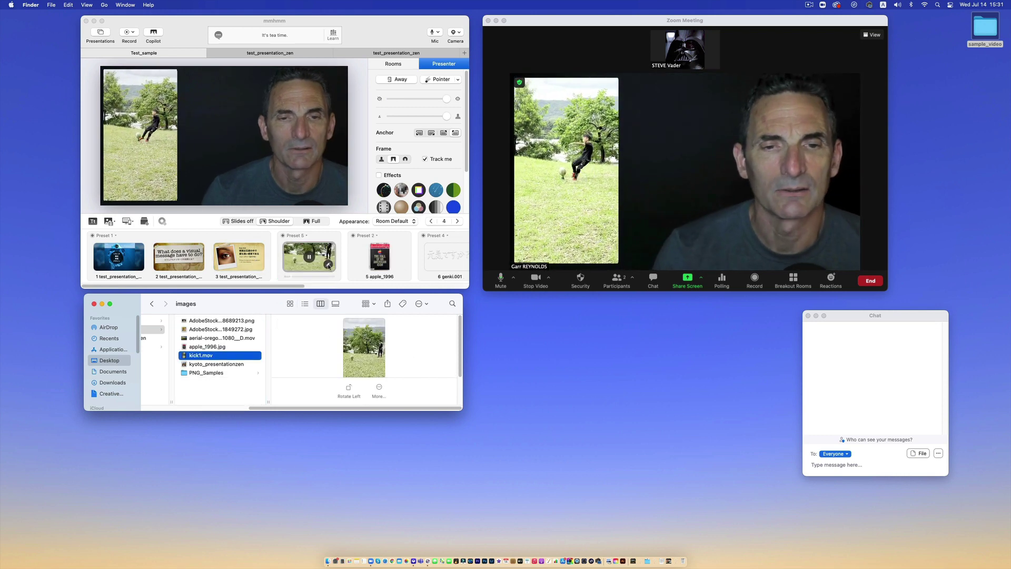
{"action": "left_click", "coordinate": [328, 264]}
{"action": "left_click", "coordinate": [399, 229]}
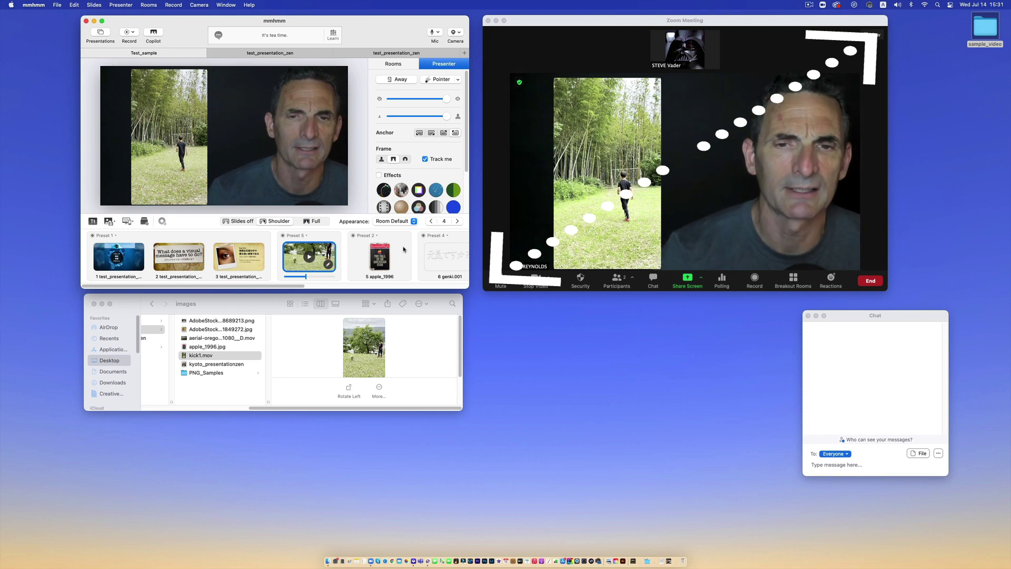
Turn the Rain effect on over the kick1 video, then turn it off again
{"action": "left_click", "coordinate": [436, 192]}
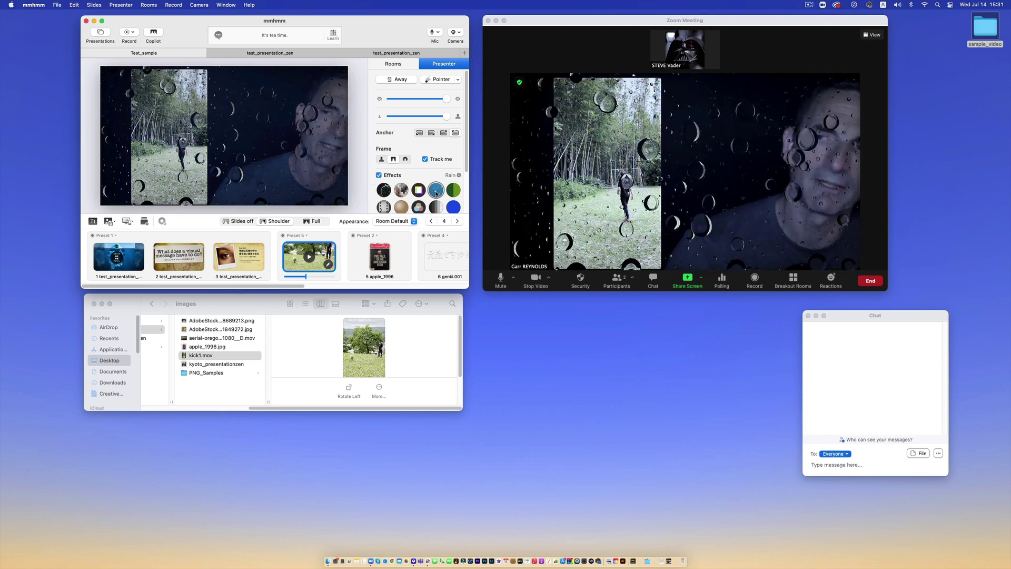
{"action": "left_click", "coordinate": [436, 192]}
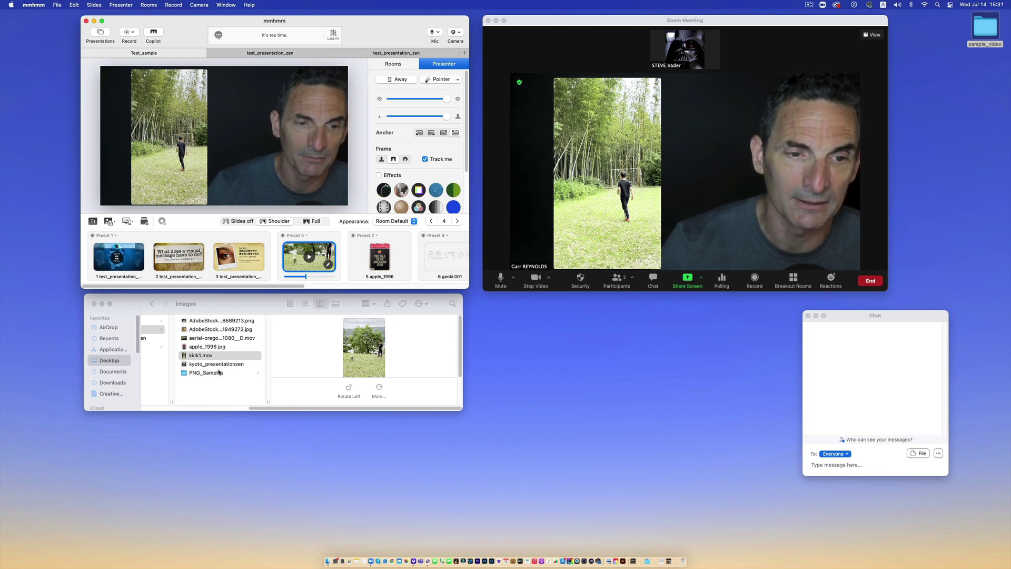
Add the aerial road and aerial Oklahoma videos from the videos folder as new slides
{"action": "left_click_drag", "start_coordinate": [294, 407], "coordinate": [241, 407]}
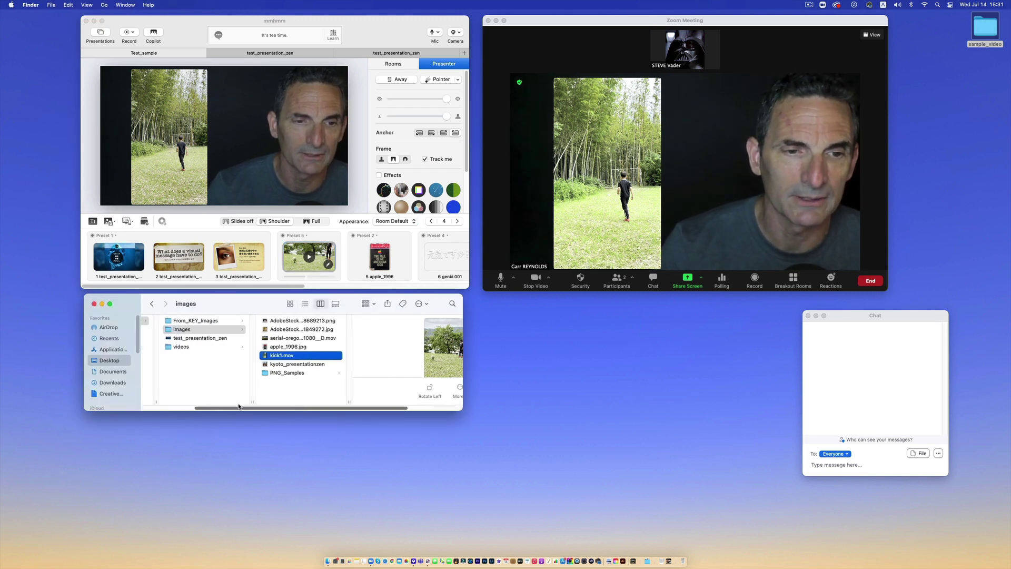
{"action": "left_click", "coordinate": [201, 347]}
{"action": "left_click", "coordinate": [288, 320]}
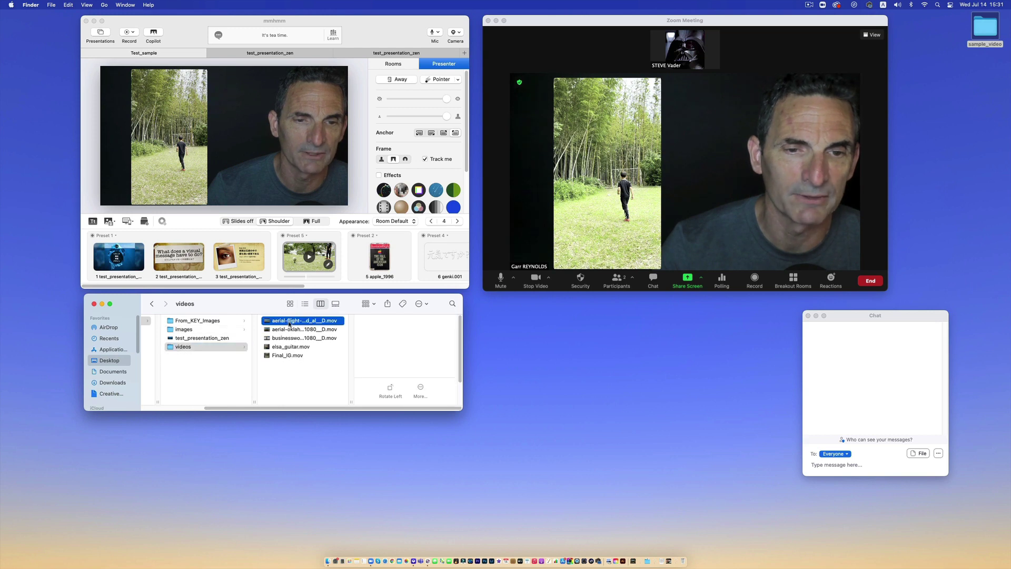
{"action": "left_click_drag", "start_coordinate": [273, 271], "coordinate": [279, 261]}
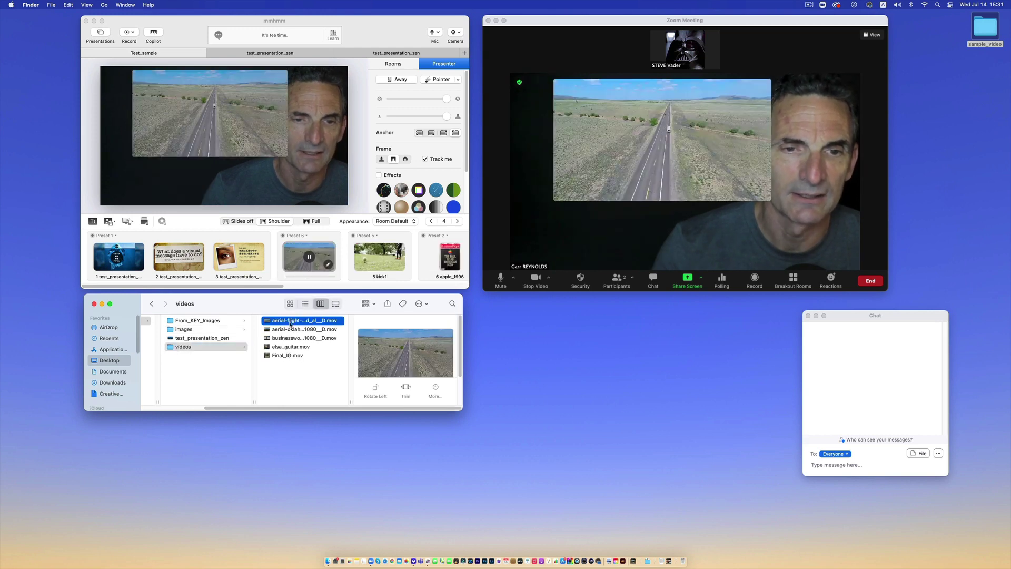
{"action": "left_click", "coordinate": [294, 329]}
{"action": "left_click_drag", "start_coordinate": [293, 329], "coordinate": [345, 269]}
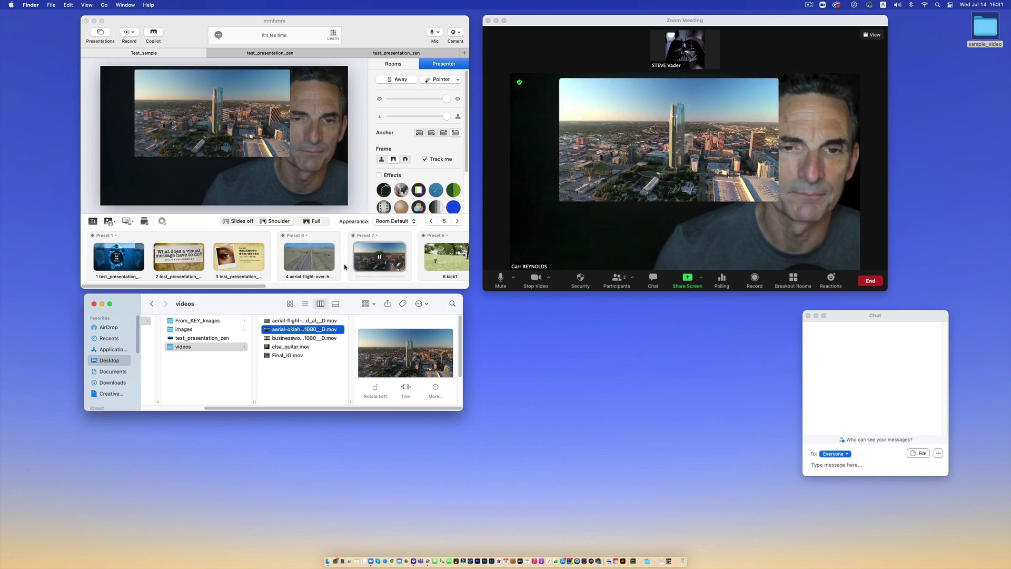
Step through the slides with thumbnails and arrow keys, ending on the aerial road video
{"action": "left_click", "coordinate": [359, 247]}
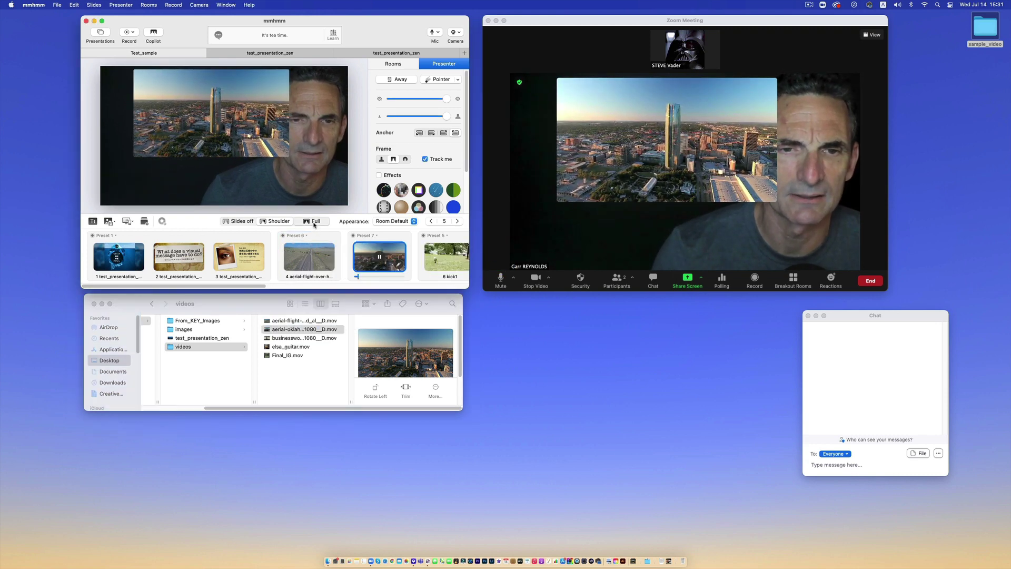
{"action": "left_click", "coordinate": [319, 255]}
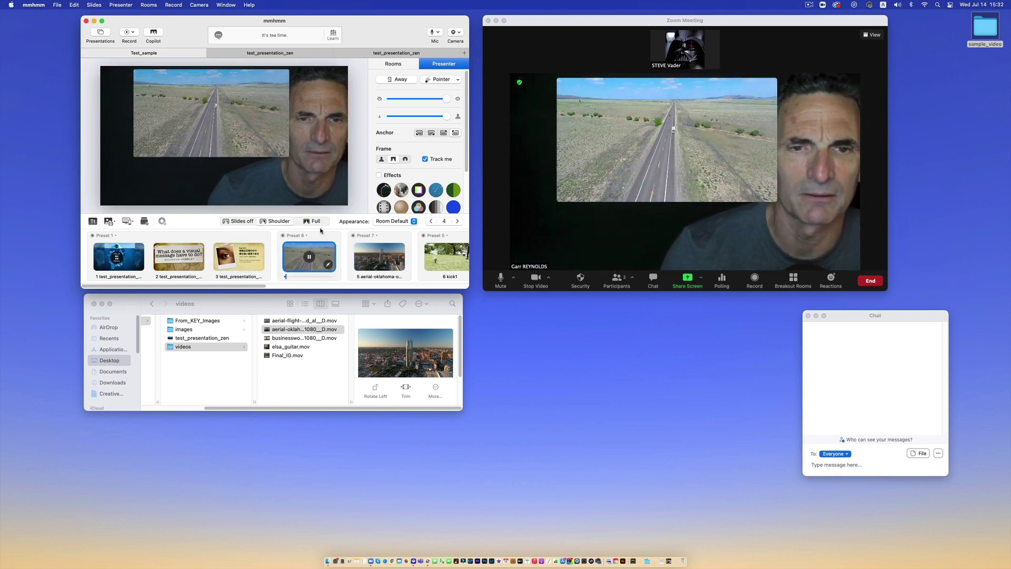
{"action": "left_click", "coordinate": [247, 254]}
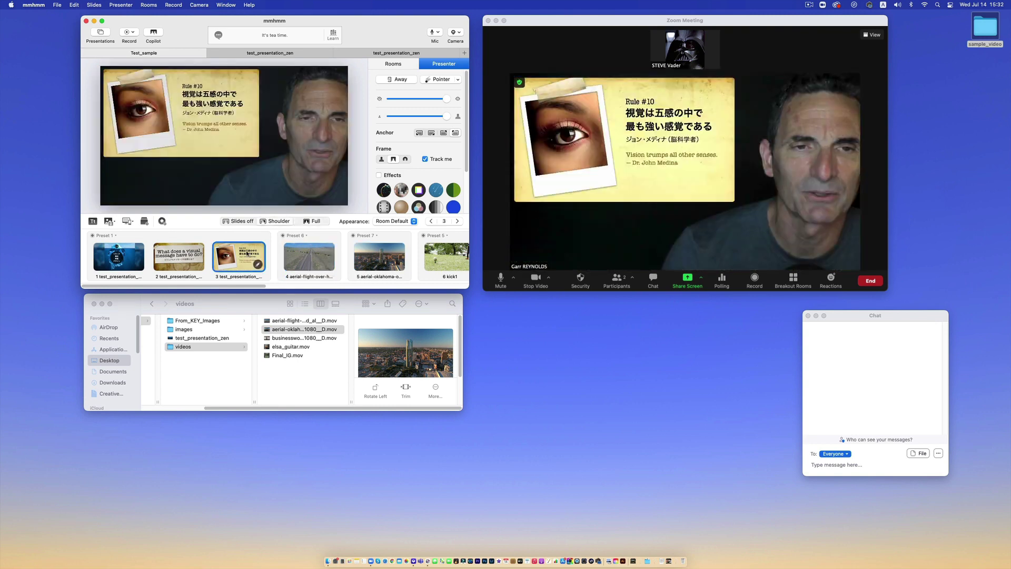
{"action": "key", "text": "Right"}
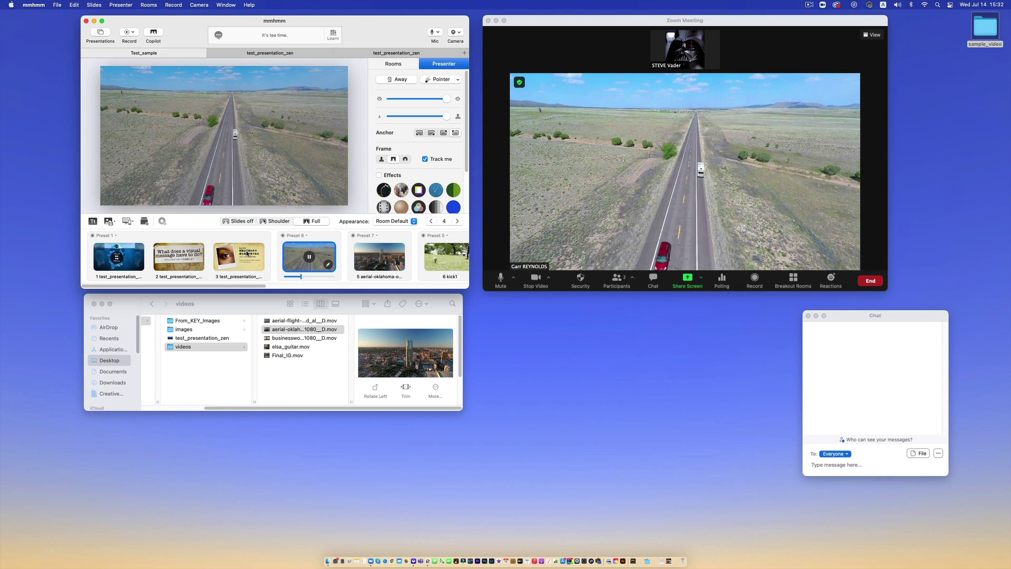
{"action": "key", "text": "Right"}
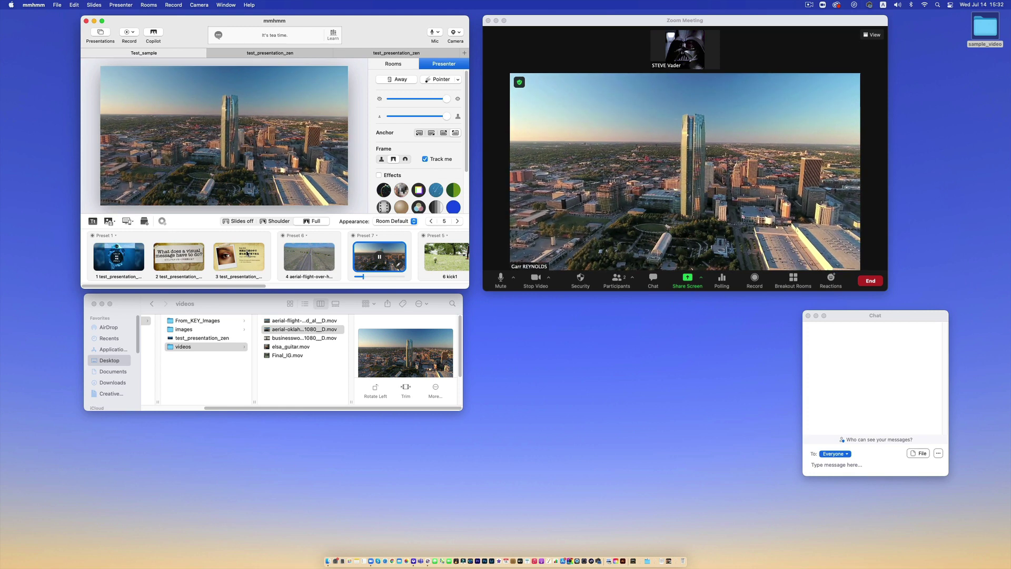
{"action": "left_click", "coordinate": [188, 263]}
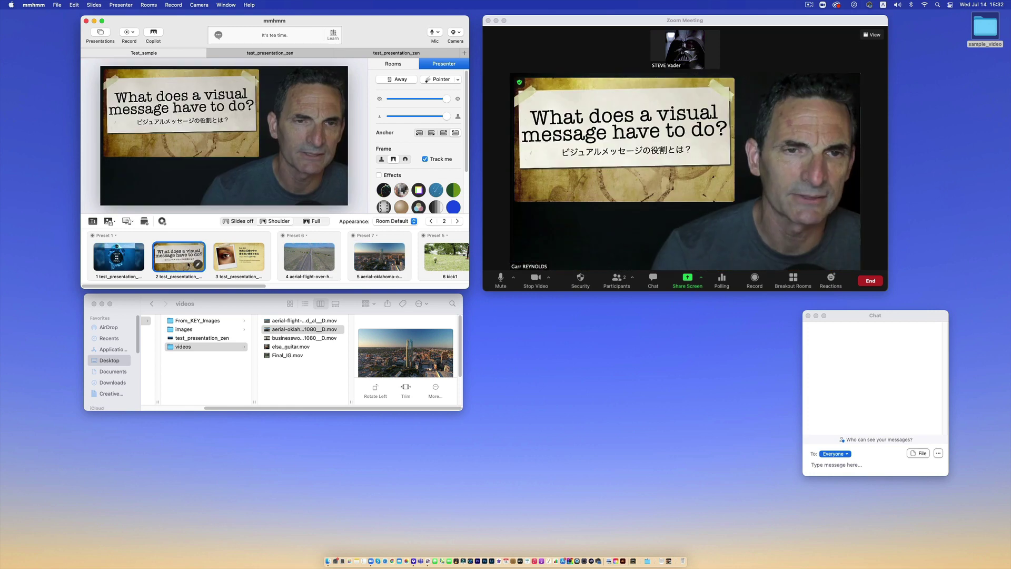
{"action": "left_click", "coordinate": [318, 259]}
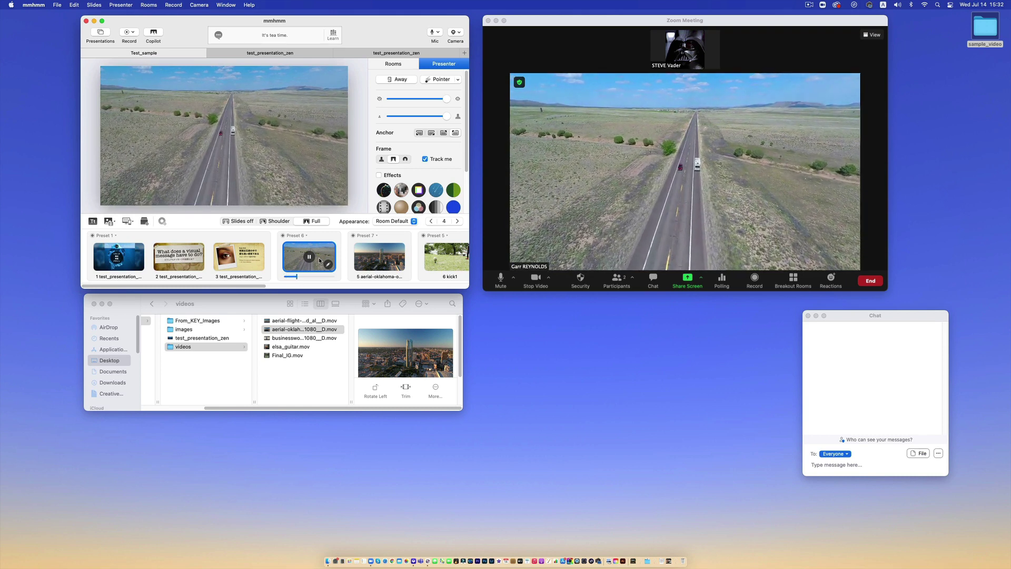
{"action": "left_click_drag", "start_coordinate": [840, 318], "coordinate": [633, 315]}
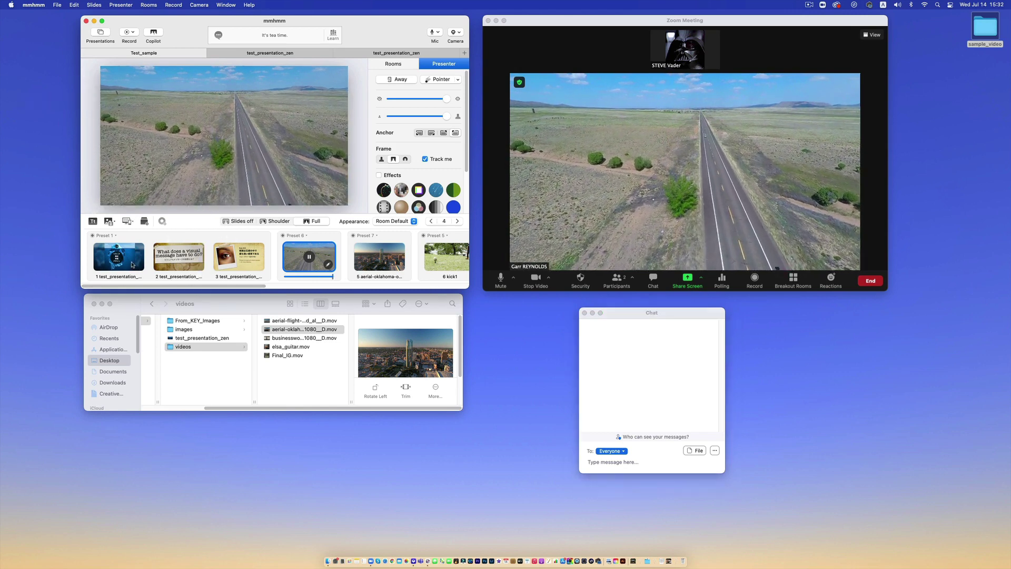
Add the businesswoman video from the video files window as a new slide
{"action": "scroll", "coordinate": [155, 286], "scroll_direction": "right", "scroll_amount": 10}
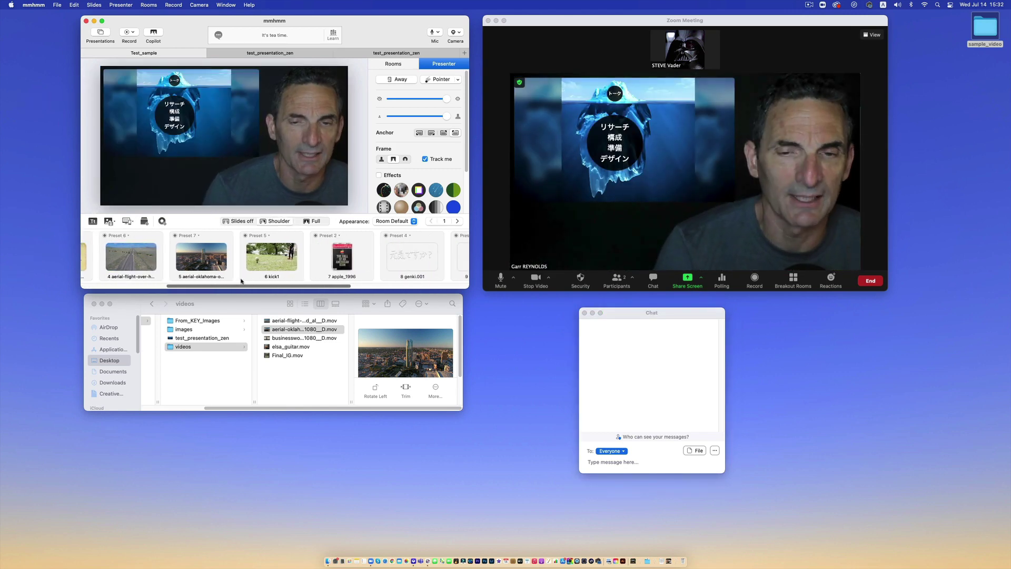
{"action": "scroll", "coordinate": [414, 273], "scroll_direction": "left", "scroll_amount": 10}
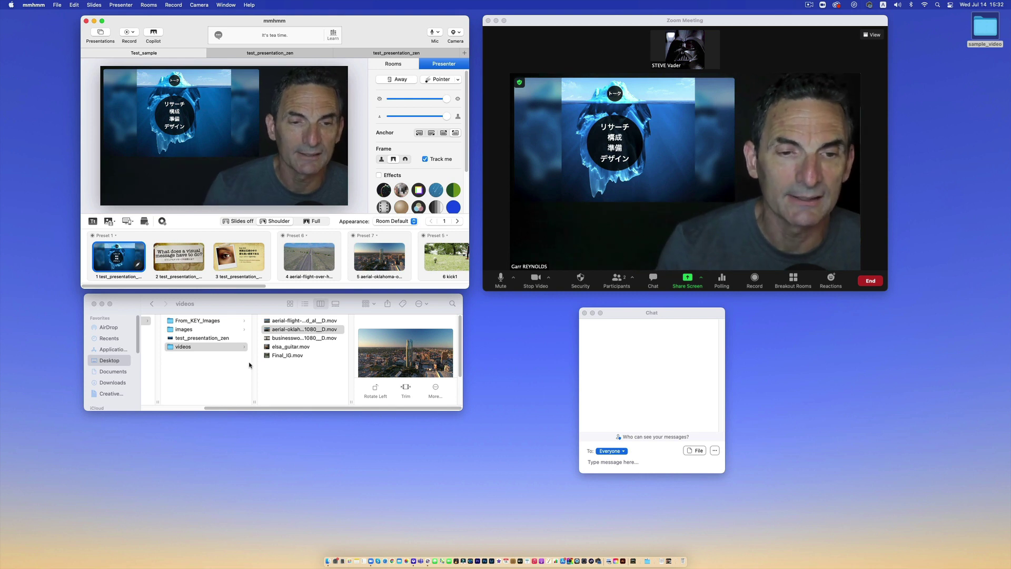
{"action": "left_click", "coordinate": [303, 329]}
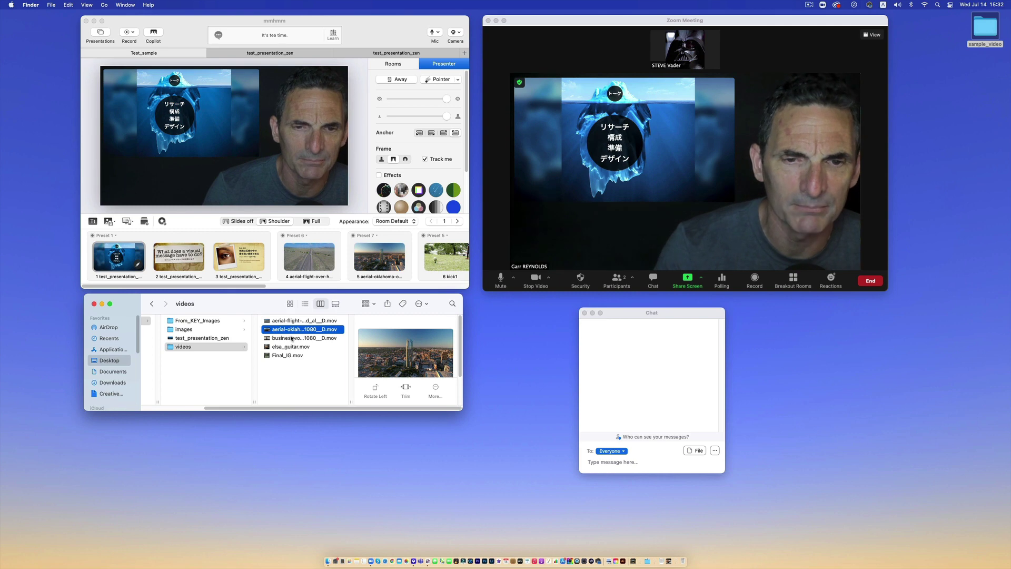
{"action": "left_click_drag", "start_coordinate": [291, 339], "coordinate": [309, 256]}
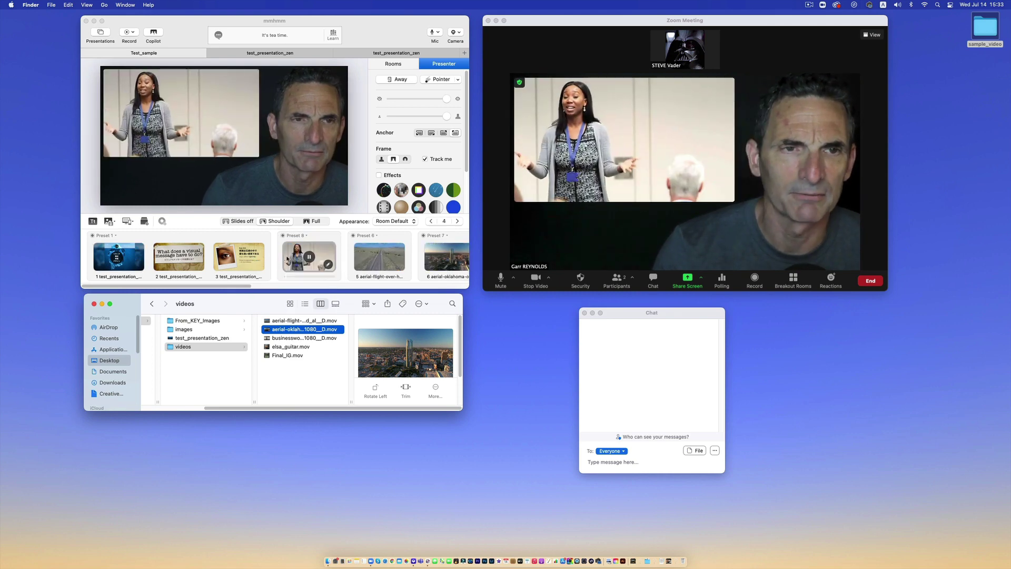
Play the businesswoman video full-stage, then turn Slides off to show only the camera
{"action": "left_click", "coordinate": [319, 222]}
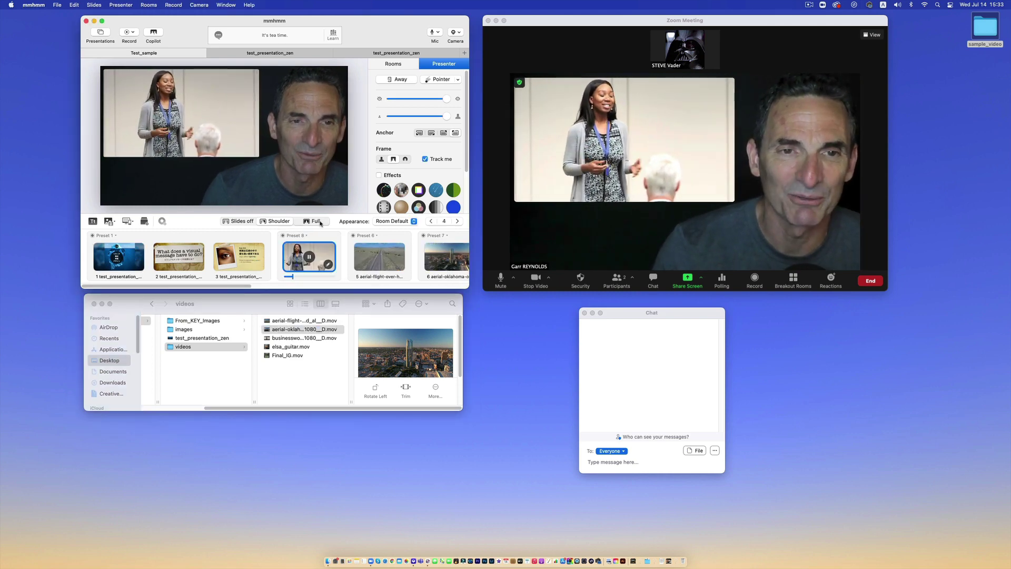
{"action": "left_click", "coordinate": [318, 221]}
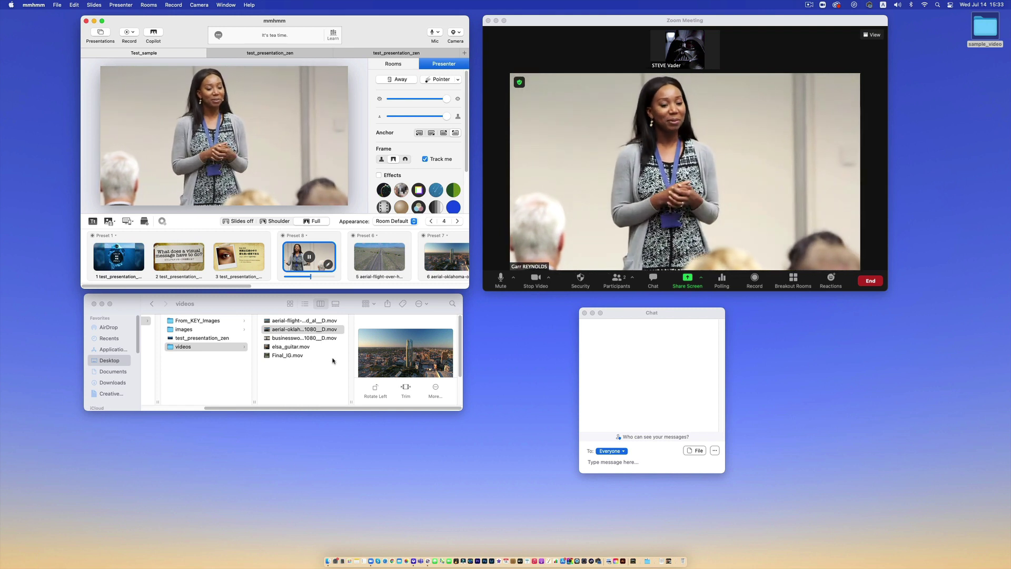
{"action": "left_click", "coordinate": [250, 221]}
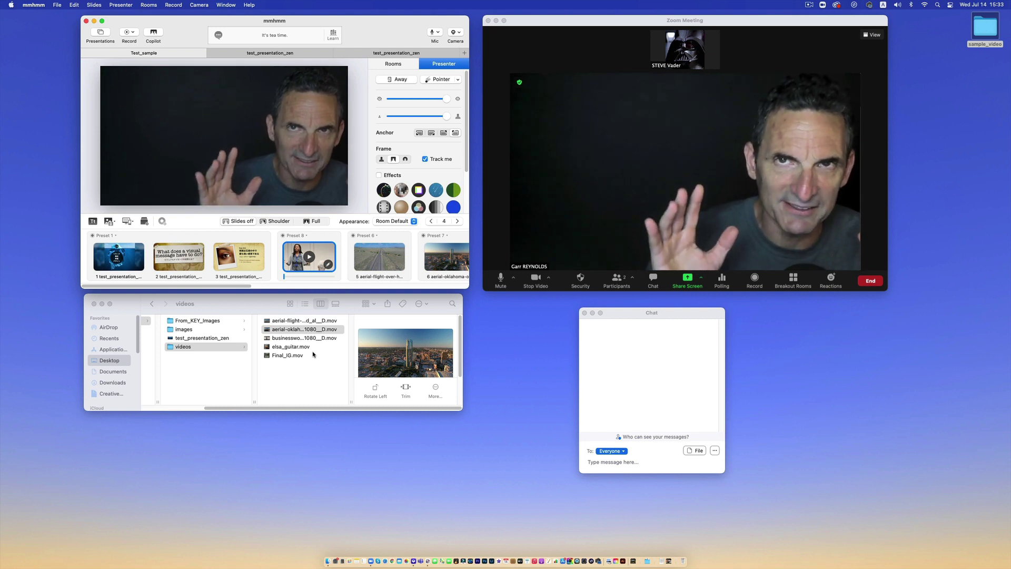
{"action": "left_click_drag", "start_coordinate": [628, 321], "coordinate": [726, 321]}
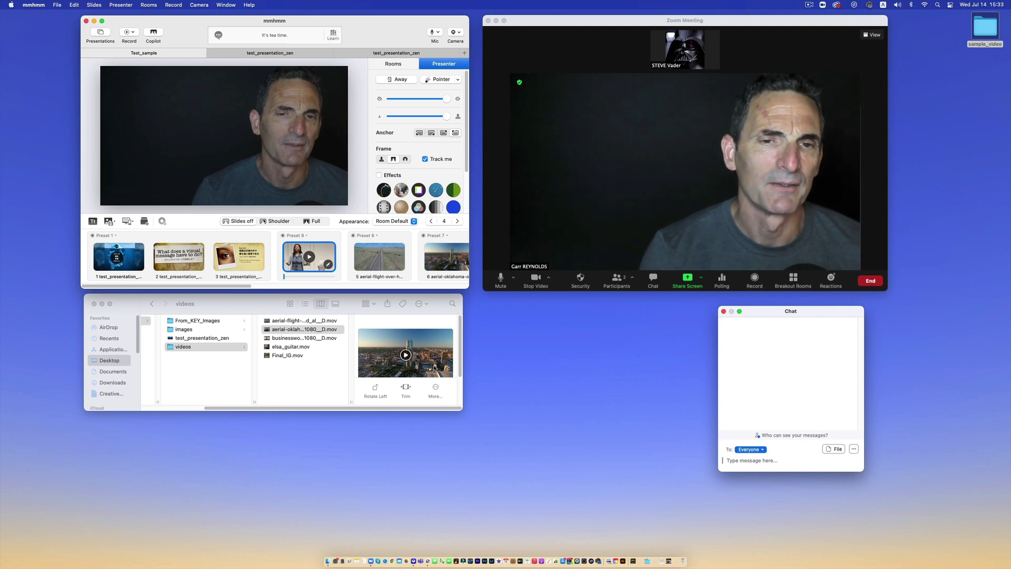
{"action": "left_click", "coordinate": [359, 33]}
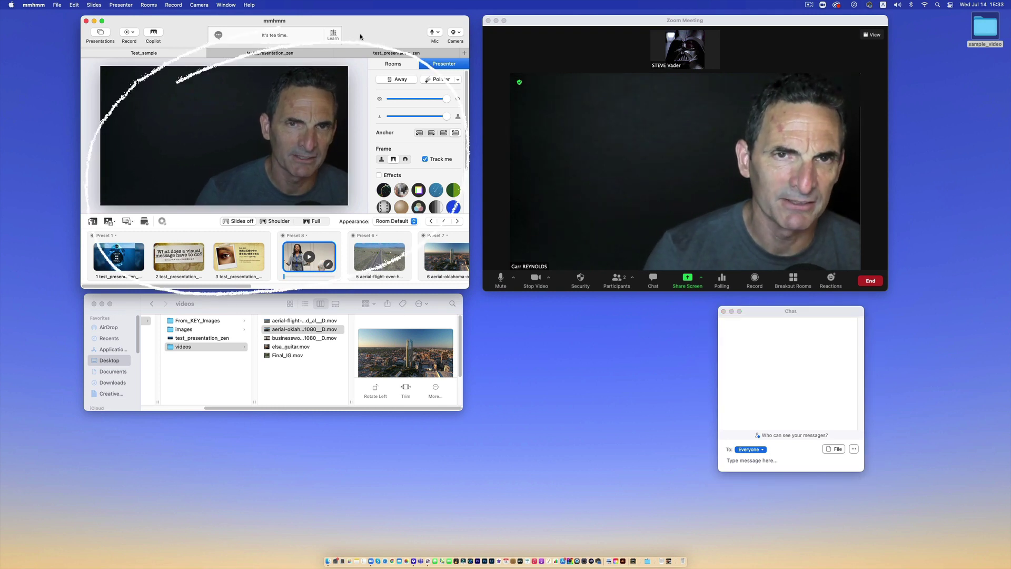
{"action": "left_click", "coordinate": [558, 21]}
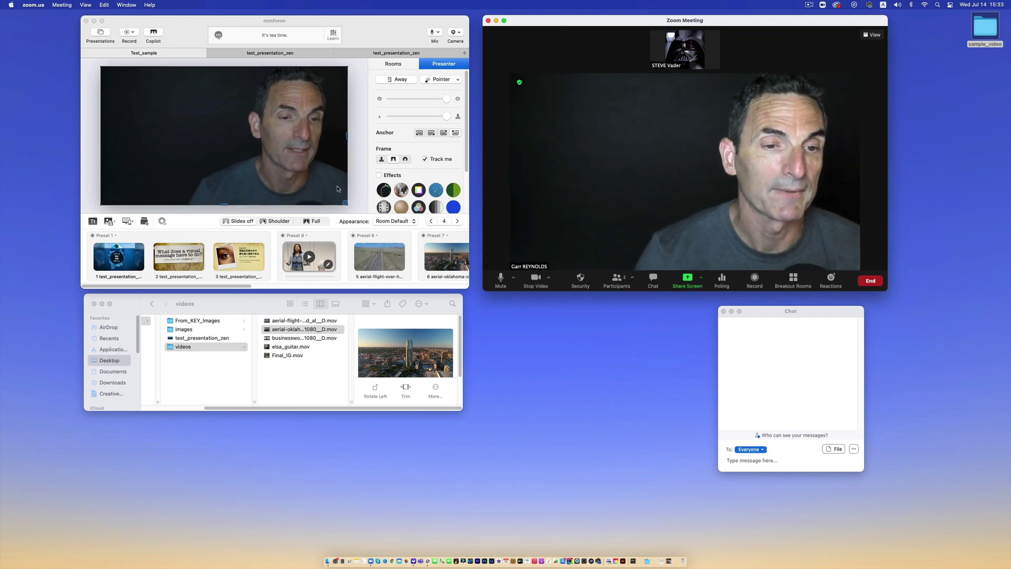
{"action": "left_click", "coordinate": [273, 304]}
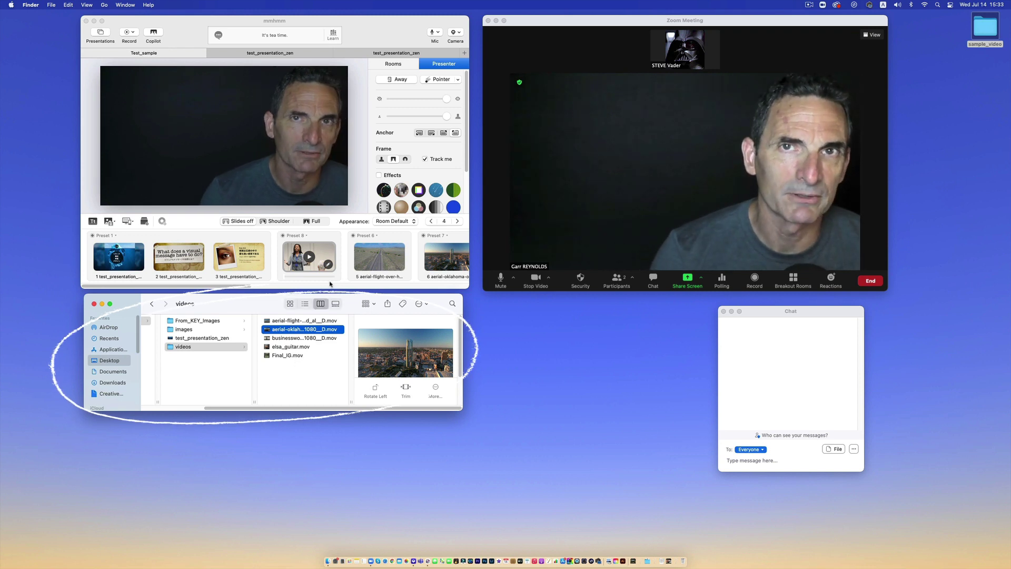
{"action": "left_click_drag", "start_coordinate": [753, 323], "coordinate": [720, 315]}
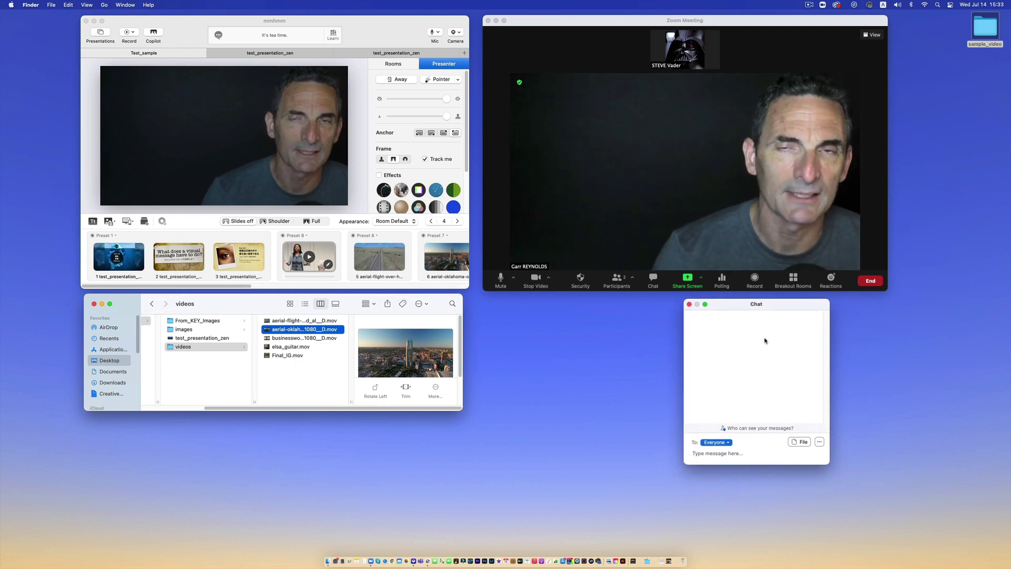